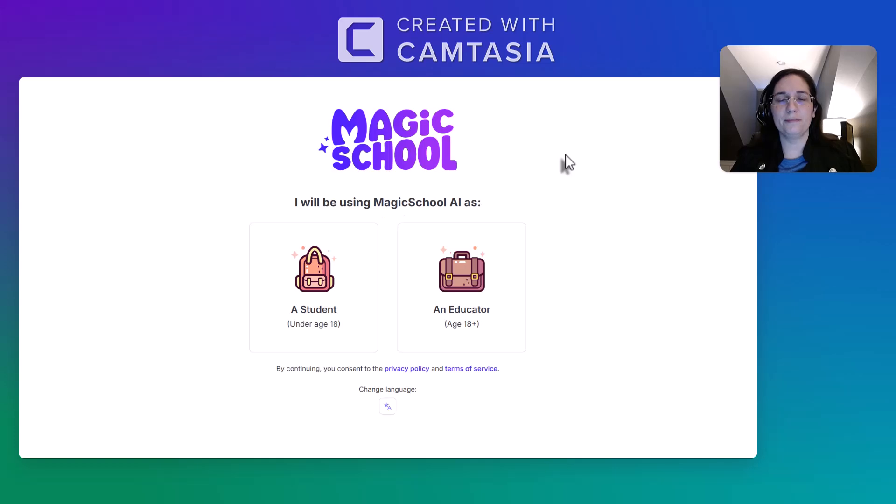
Enter MagicSchool as an educator and sign in with a Google account.
{"action": "left_click", "coordinate": [481, 315]}
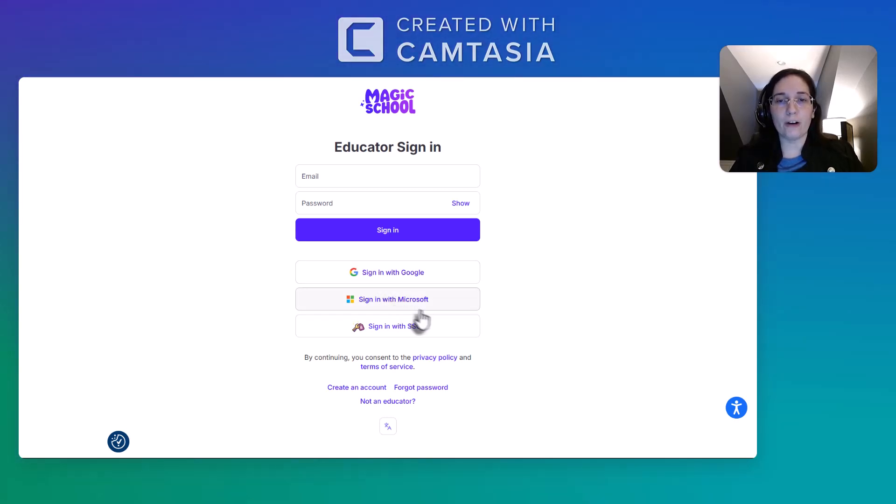
{"action": "left_click", "coordinate": [412, 278]}
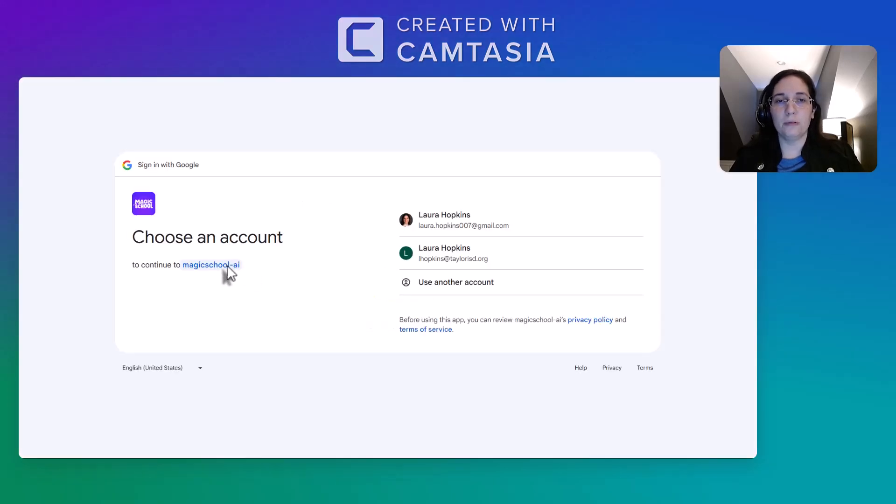
{"action": "left_click", "coordinate": [436, 225]}
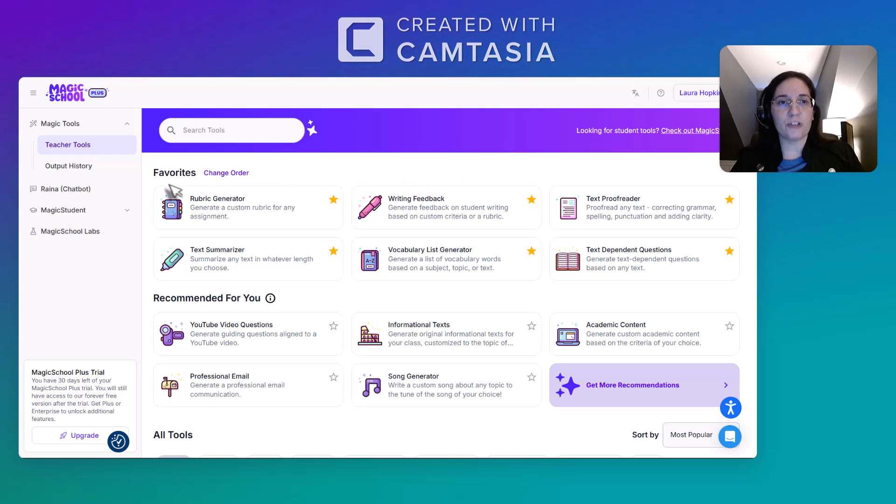
Look through the full catalogue of teacher tools, including the favorites, the recommended tools and all tools.
{"action": "scroll", "coordinate": [170, 191], "scroll_direction": "down", "scroll_amount": 2}
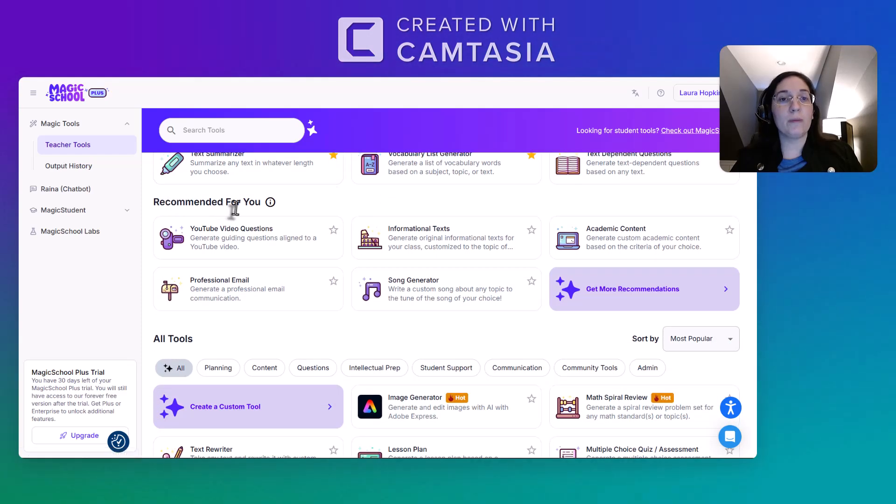
{"action": "scroll", "coordinate": [241, 212], "scroll_direction": "down", "scroll_amount": 3}
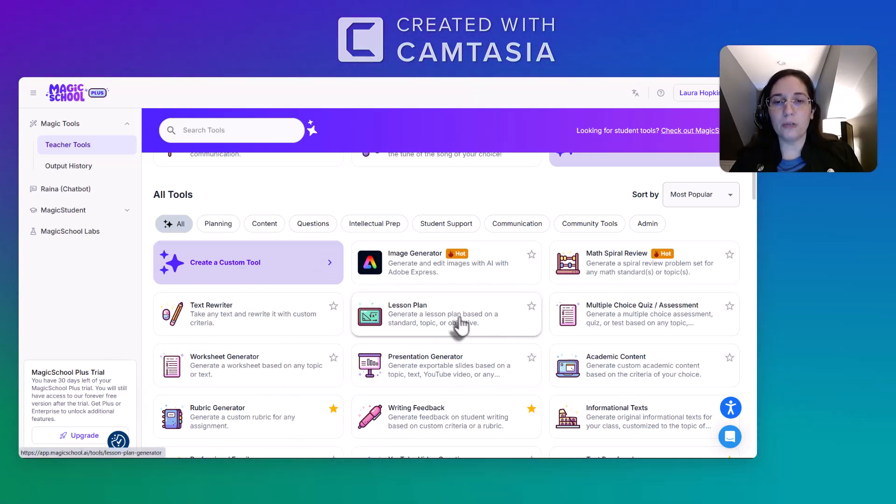
{"action": "scroll", "coordinate": [460, 325], "scroll_direction": "down", "scroll_amount": 9}
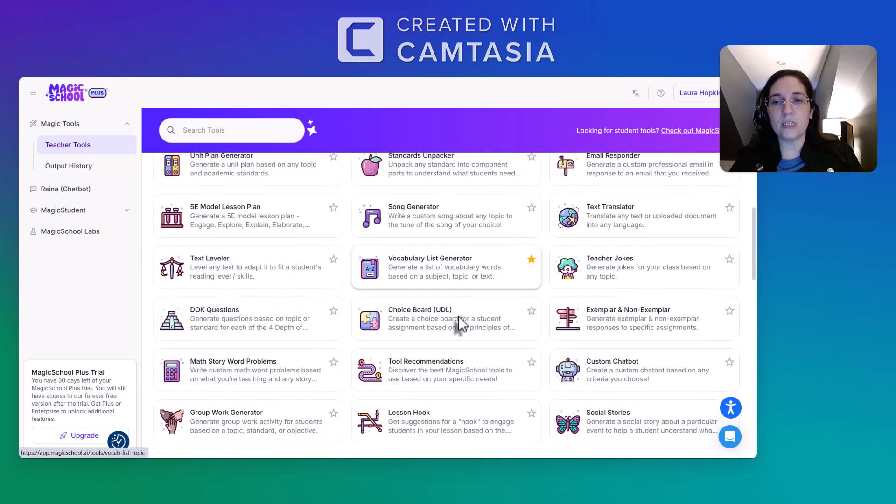
{"action": "scroll", "coordinate": [460, 325], "scroll_direction": "down", "scroll_amount": 5}
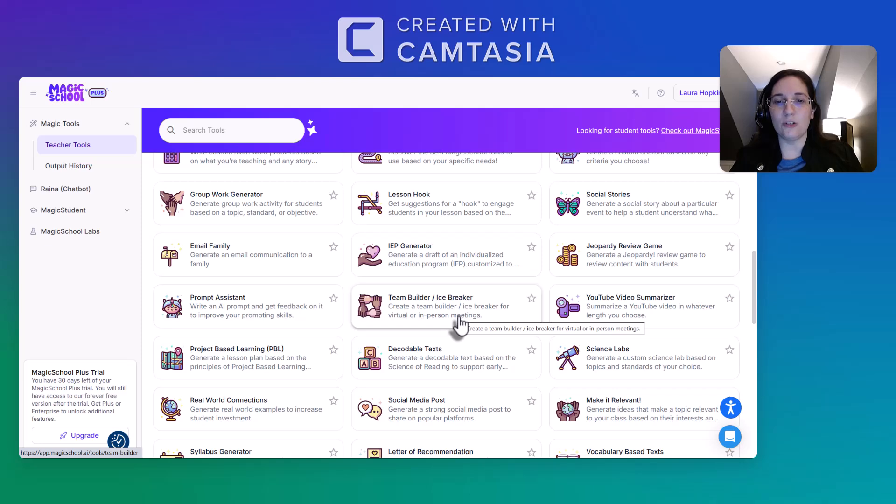
{"action": "scroll", "coordinate": [460, 324], "scroll_direction": "down", "scroll_amount": 7}
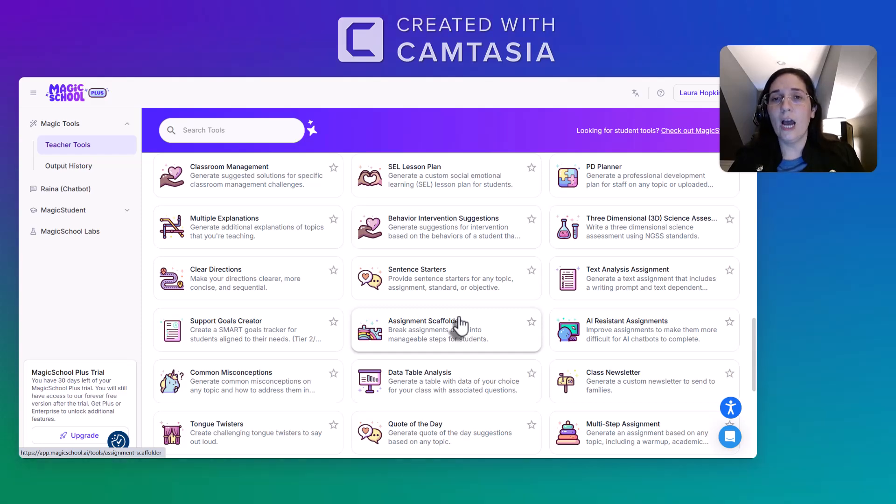
{"action": "scroll", "coordinate": [459, 325], "scroll_direction": "down", "scroll_amount": 4}
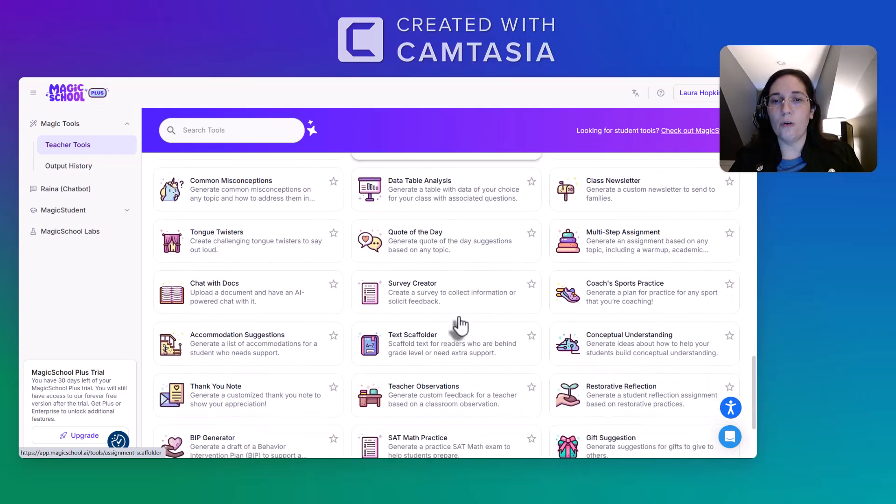
{"action": "scroll", "coordinate": [460, 324], "scroll_direction": "up", "scroll_amount": 3}
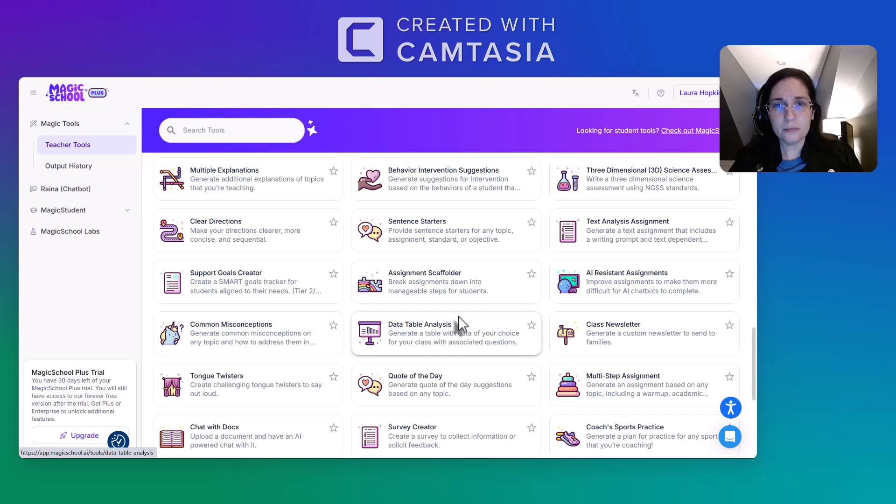
{"action": "scroll", "coordinate": [458, 315], "scroll_direction": "down", "scroll_amount": 4}
{"action": "scroll", "coordinate": [459, 325], "scroll_direction": "down", "scroll_amount": 2}
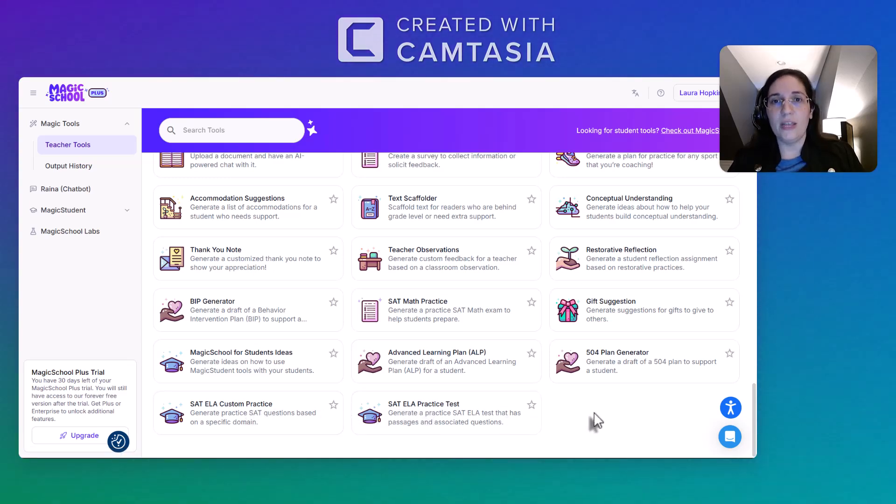
{"action": "scroll", "coordinate": [596, 420], "scroll_direction": "up", "scroll_amount": 1}
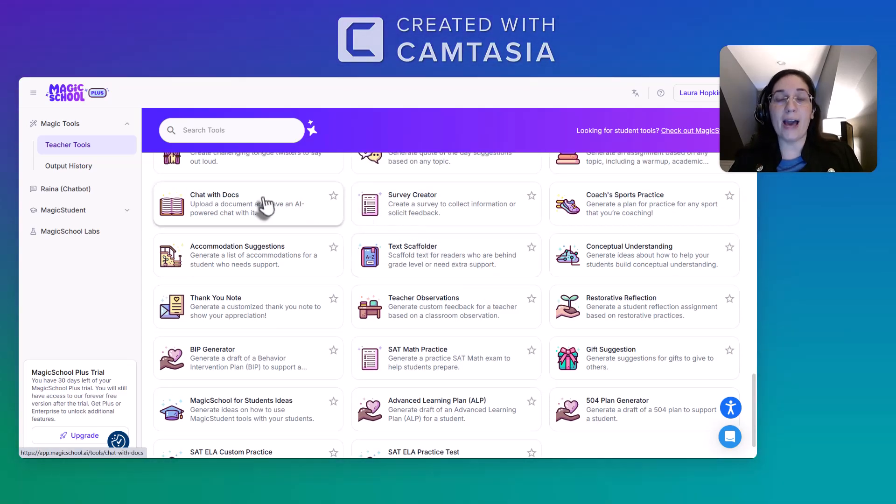
{"action": "scroll", "coordinate": [486, 303], "scroll_direction": "up", "scroll_amount": 1}
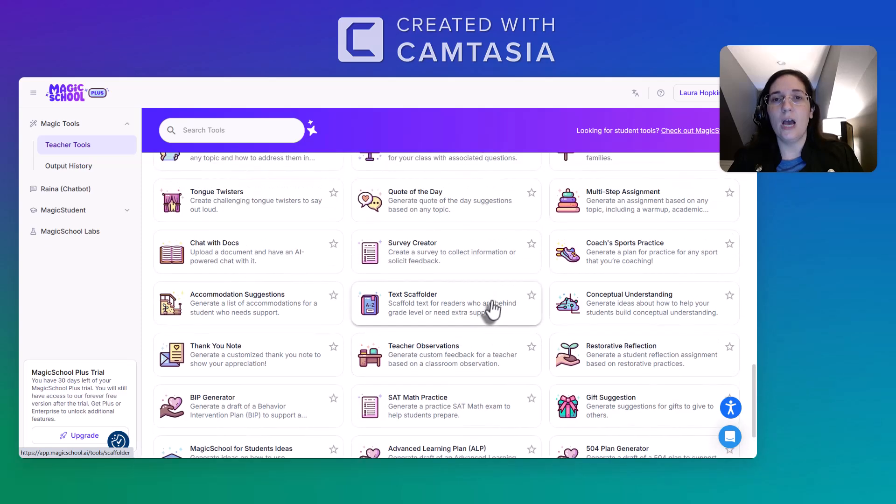
{"action": "scroll", "coordinate": [467, 280], "scroll_direction": "up", "scroll_amount": 1}
{"action": "scroll", "coordinate": [462, 266], "scroll_direction": "up", "scroll_amount": 1}
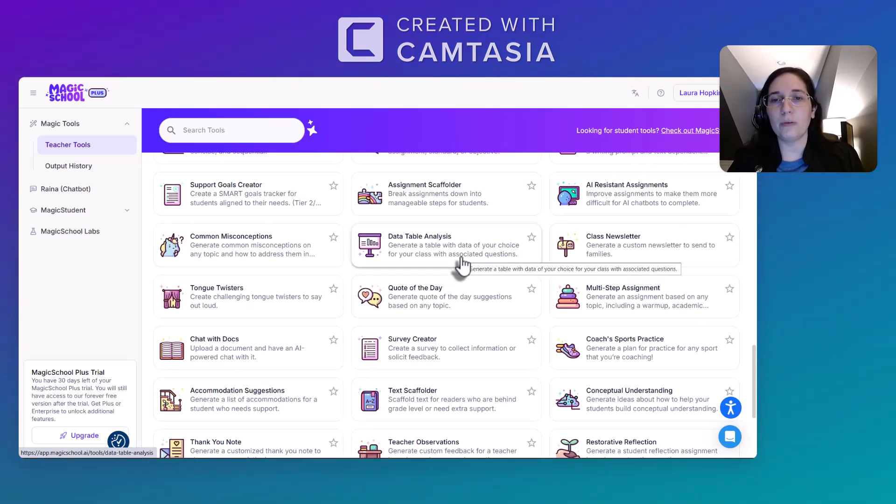
{"action": "scroll", "coordinate": [472, 250], "scroll_direction": "up", "scroll_amount": 3}
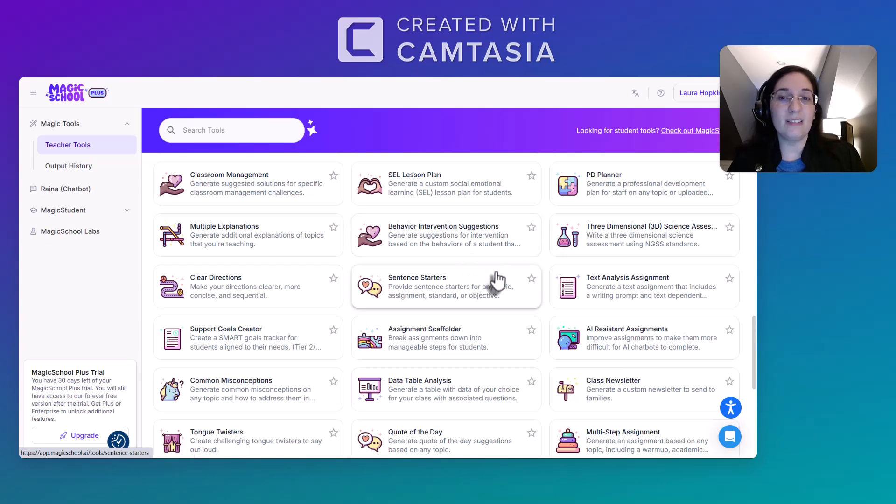
{"action": "scroll", "coordinate": [497, 279], "scroll_direction": "up", "scroll_amount": 3}
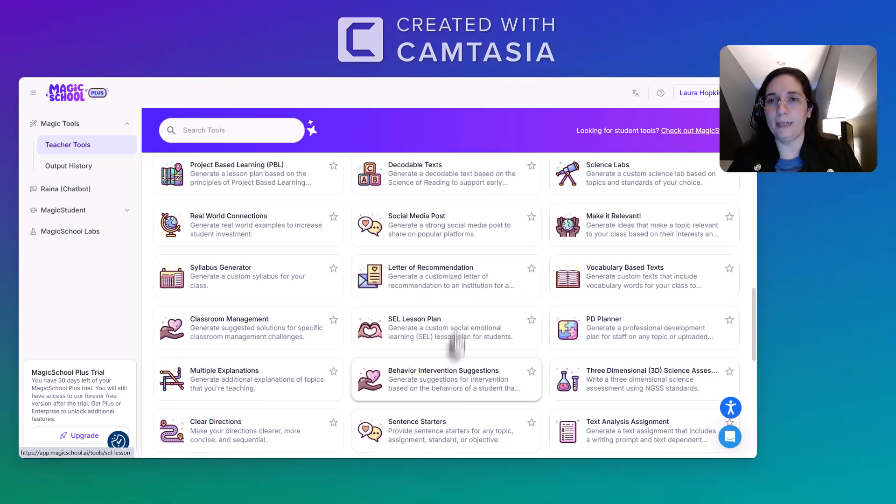
{"action": "scroll", "coordinate": [455, 311], "scroll_direction": "up", "scroll_amount": 1}
{"action": "scroll", "coordinate": [456, 310], "scroll_direction": "up", "scroll_amount": 7}
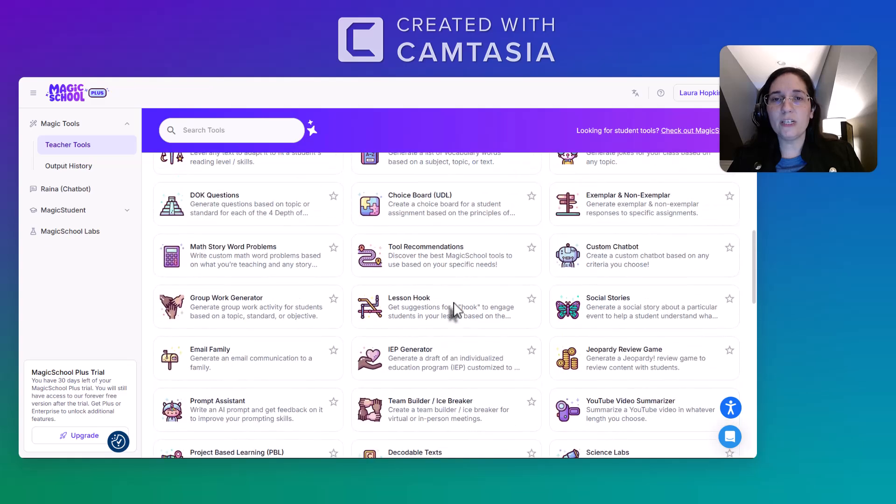
{"action": "scroll", "coordinate": [455, 310], "scroll_direction": "up", "scroll_amount": 12}
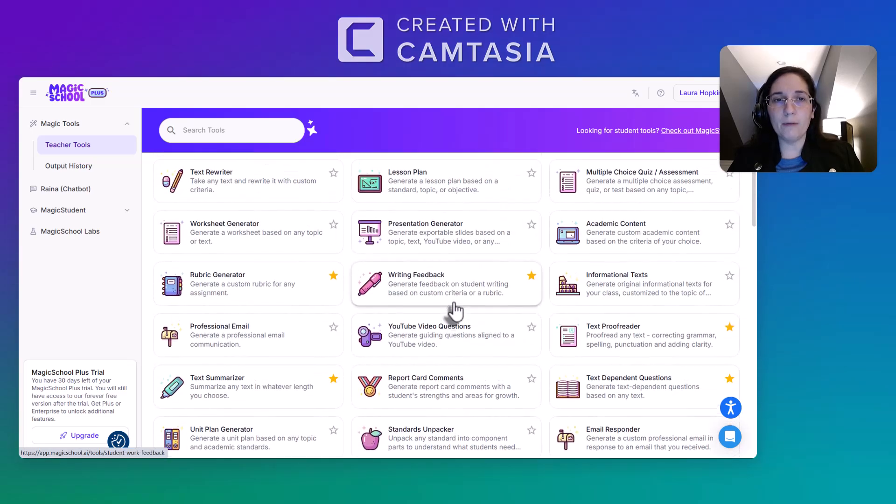
{"action": "scroll", "coordinate": [455, 310], "scroll_direction": "up", "scroll_amount": 1}
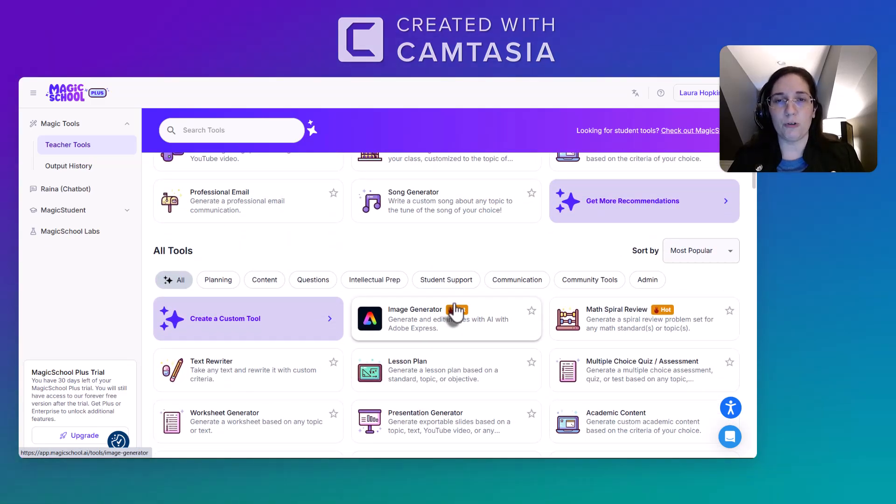
{"action": "scroll", "coordinate": [455, 311], "scroll_direction": "up", "scroll_amount": 1}
{"action": "scroll", "coordinate": [455, 310], "scroll_direction": "up", "scroll_amount": 3}
{"action": "scroll", "coordinate": [455, 311], "scroll_direction": "up", "scroll_amount": 1}
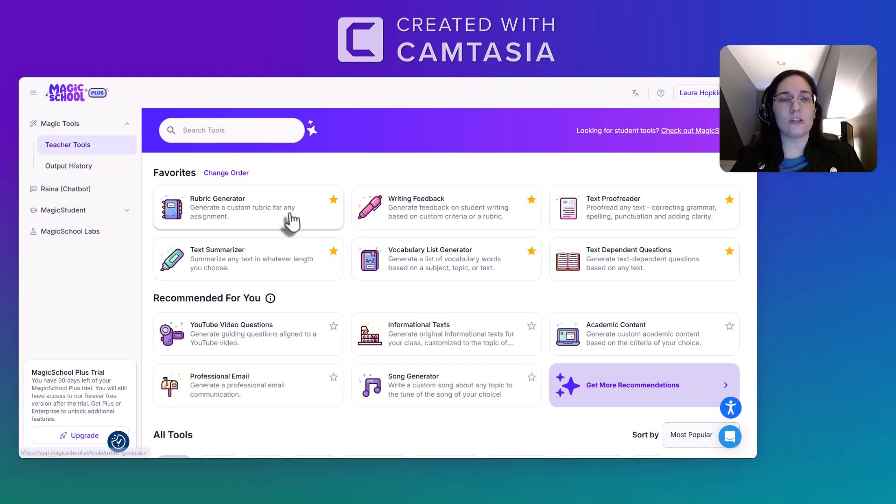
Add the recommended YouTube Video Questions tool to the favorites.
{"action": "scroll", "coordinate": [423, 285], "scroll_direction": "down", "scroll_amount": 1}
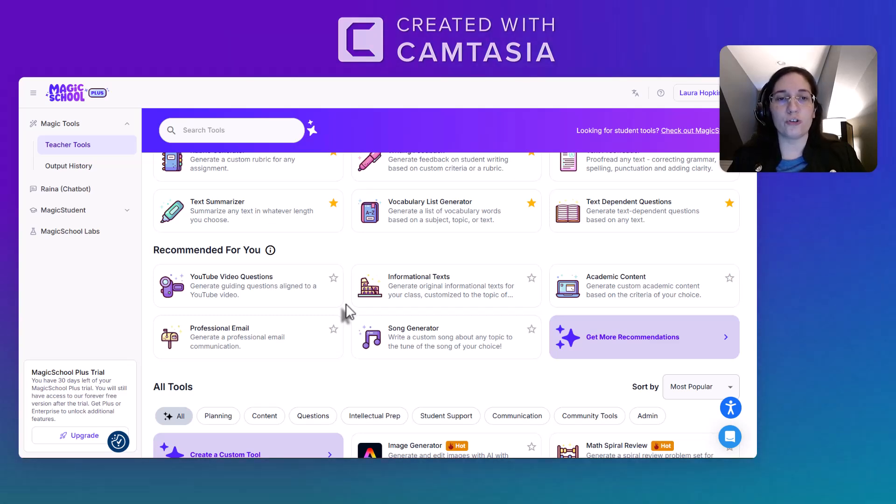
{"action": "left_click", "coordinate": [334, 278]}
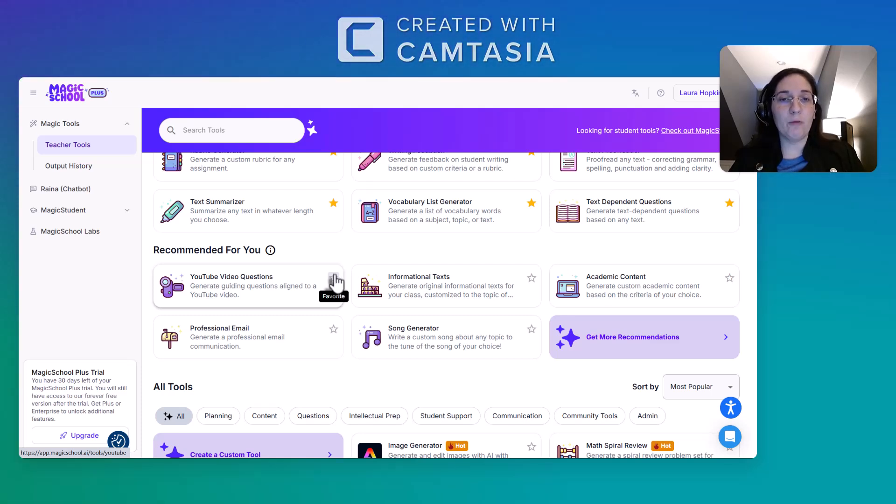
{"action": "left_click", "coordinate": [335, 279]}
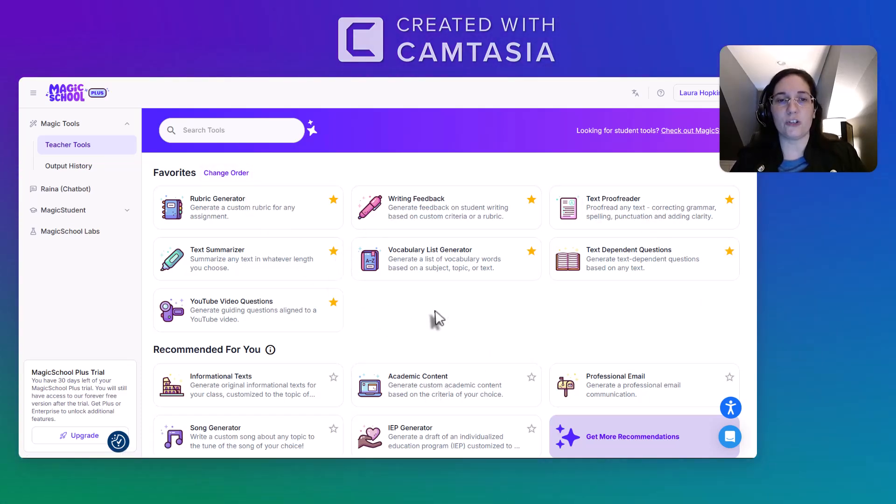
Open the form for getting more tool recommendations and review its grade level choices.
{"action": "scroll", "coordinate": [449, 304], "scroll_direction": "down", "scroll_amount": 3}
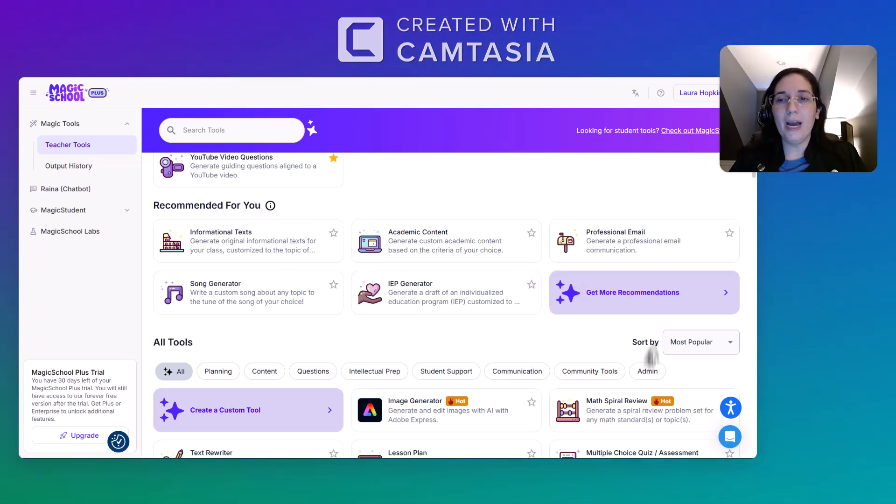
{"action": "left_click", "coordinate": [660, 306]}
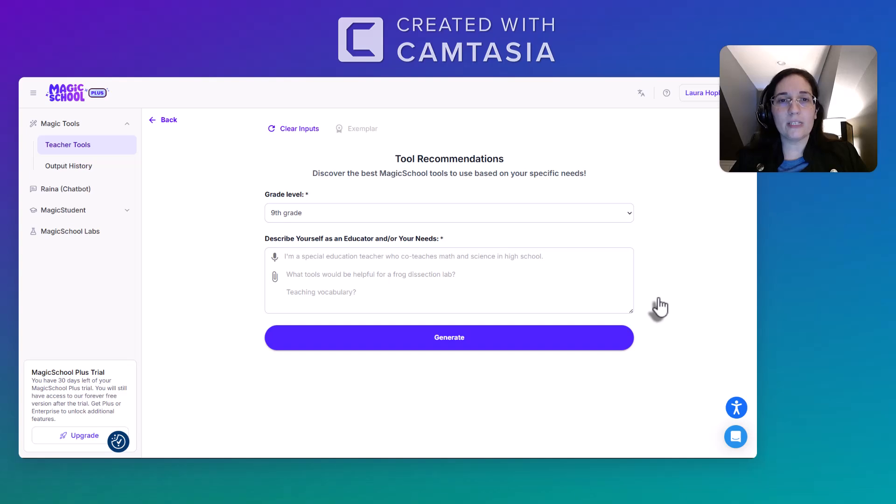
{"action": "left_click", "coordinate": [304, 216]}
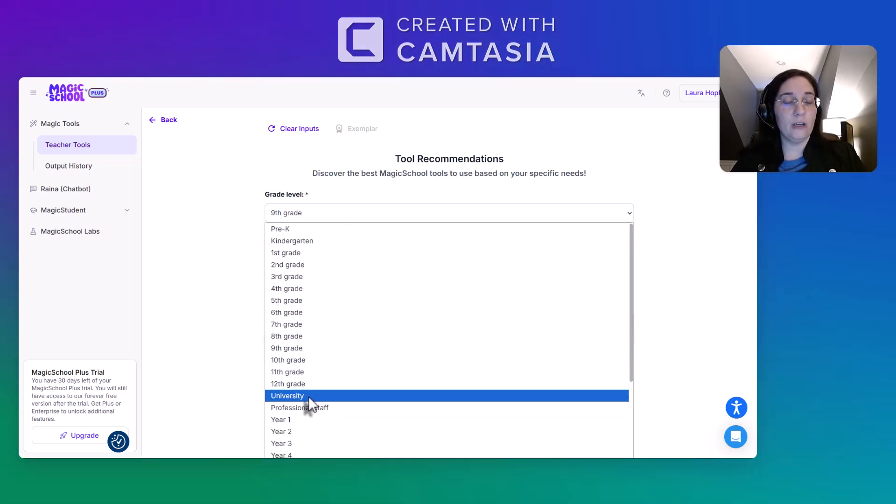
{"action": "left_click", "coordinate": [203, 287]}
Describe the educator as "I am a High School English teacher." and generate the tool recommendations.
{"action": "left_click", "coordinate": [327, 260]}
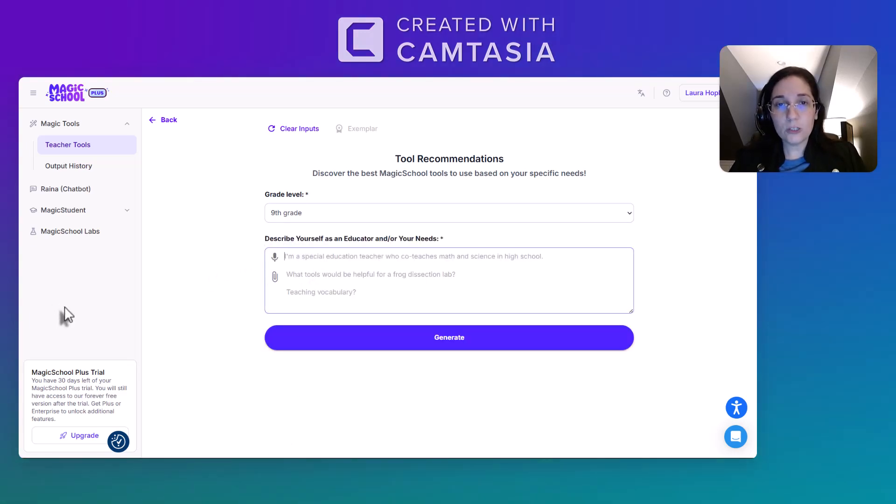
{"action": "type", "text": "I am a High School eN"}
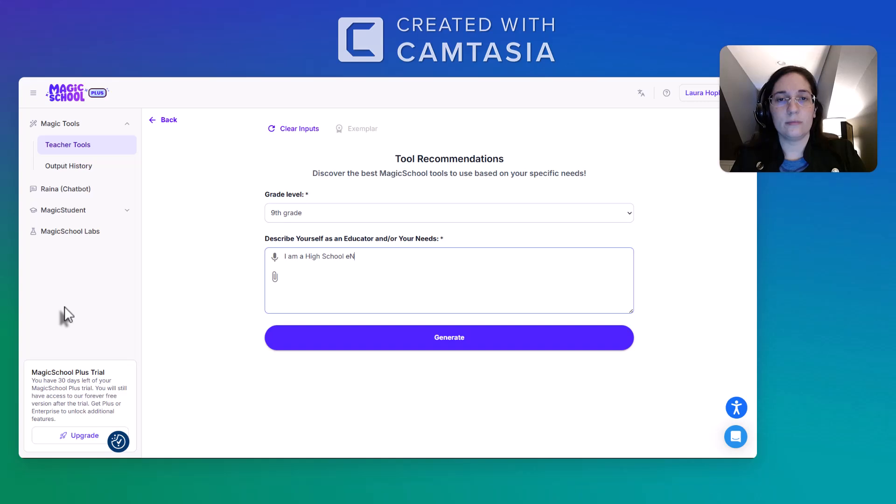
{"action": "key", "text": "BackSpace"}
{"action": "key", "text": "BackSpace"}
{"action": "type", "text": "English teacher."}
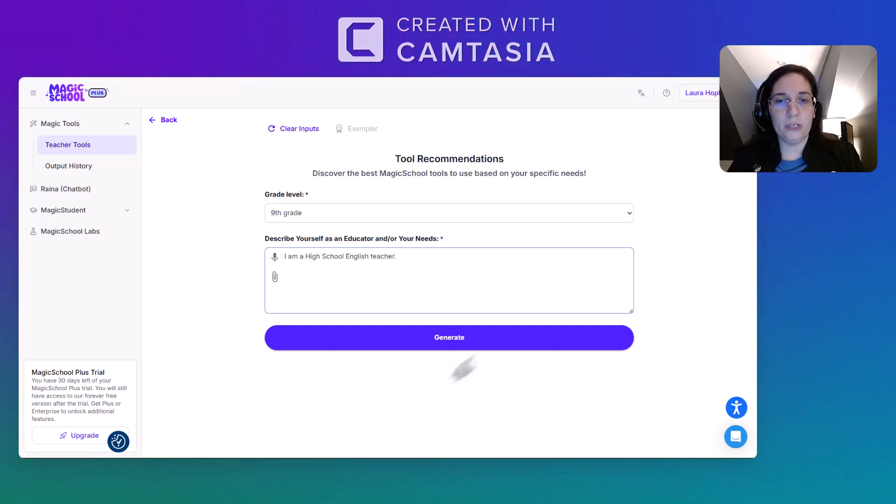
{"action": "left_click", "coordinate": [484, 344]}
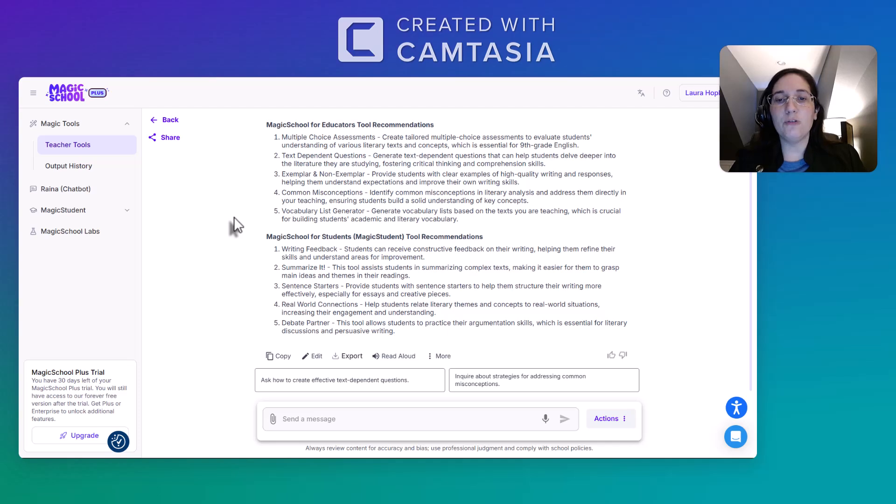
Return to the teacher tools and open the favorite Rubric Generator with the grade level set to 9th grade.
{"action": "left_click", "coordinate": [179, 121]}
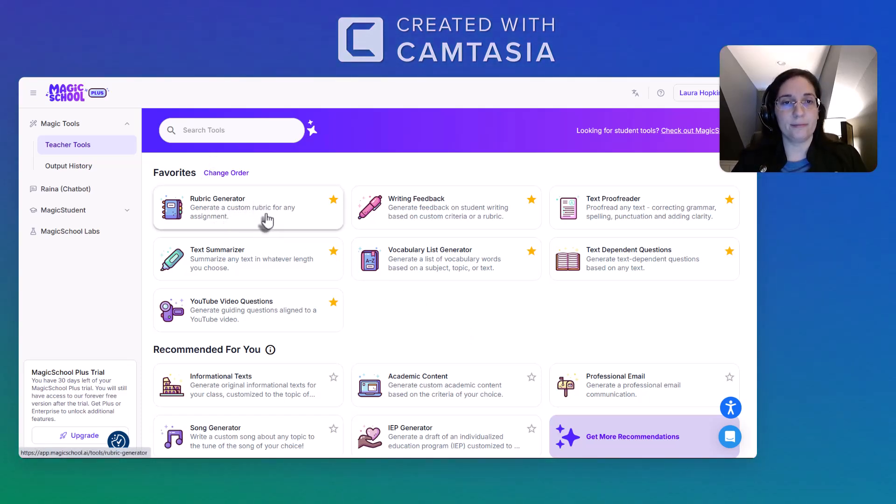
{"action": "left_click", "coordinate": [266, 218]}
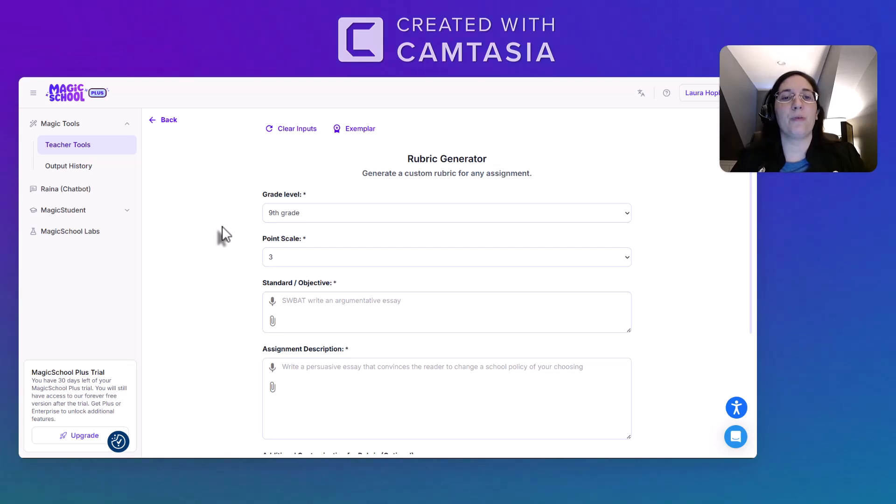
{"action": "left_click", "coordinate": [315, 215]}
{"action": "scroll", "coordinate": [341, 362], "scroll_direction": "down", "scroll_amount": 3}
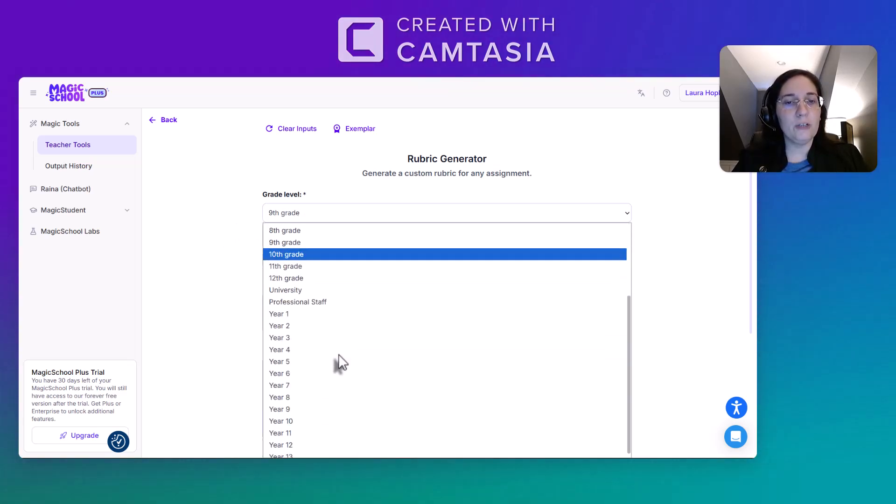
{"action": "scroll", "coordinate": [326, 327], "scroll_direction": "up", "scroll_amount": 3}
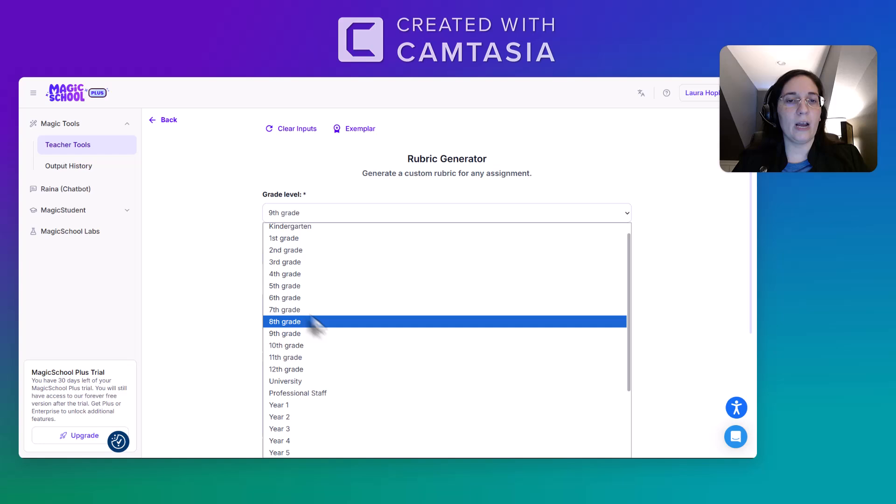
{"action": "left_click", "coordinate": [294, 332]}
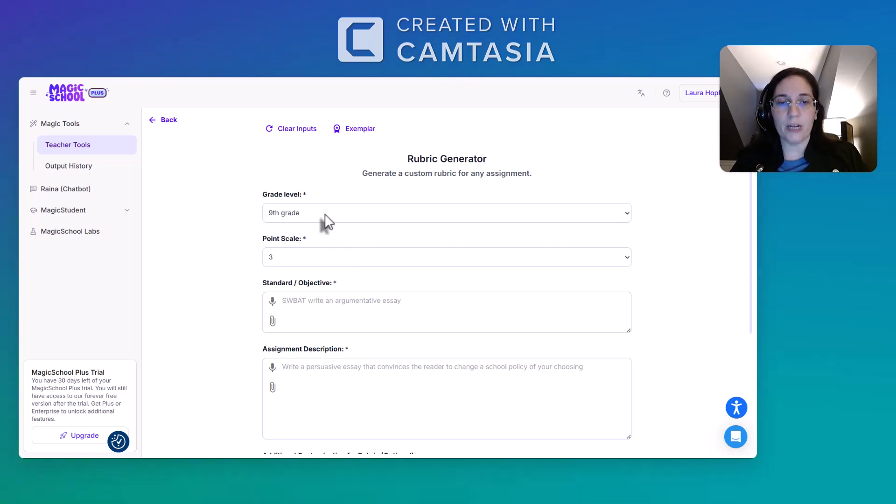
Set the rubric's point scale to 5.
{"action": "left_click", "coordinate": [313, 258]}
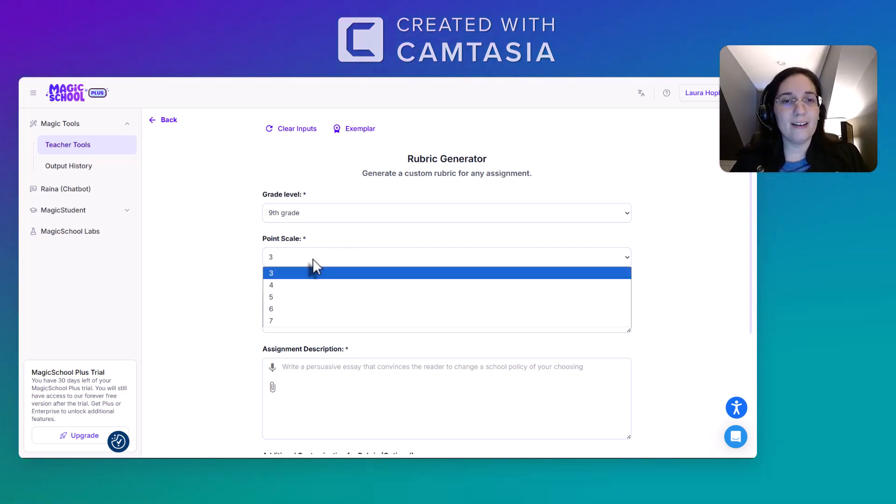
{"action": "left_click", "coordinate": [290, 298]}
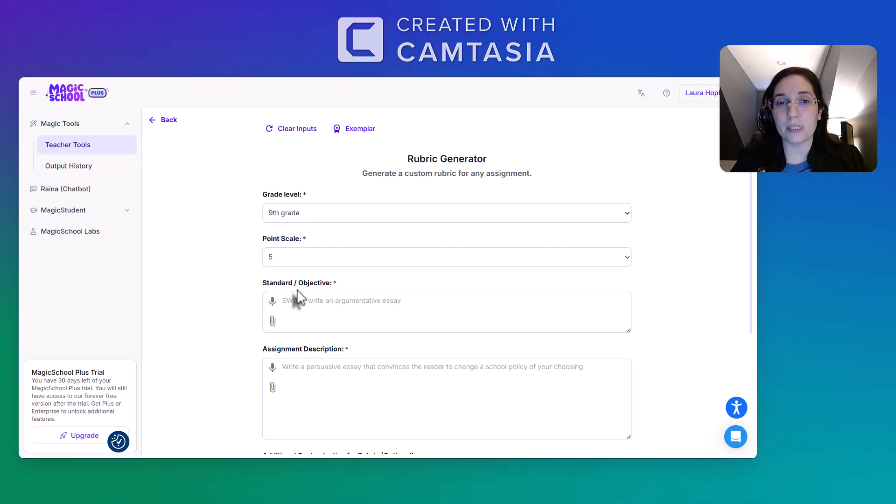
{"action": "left_click", "coordinate": [295, 263]}
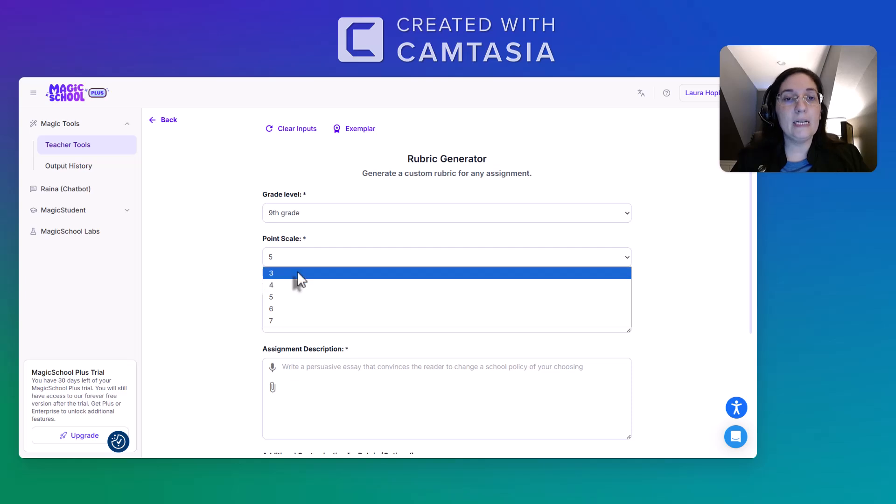
{"action": "left_click", "coordinate": [283, 297]}
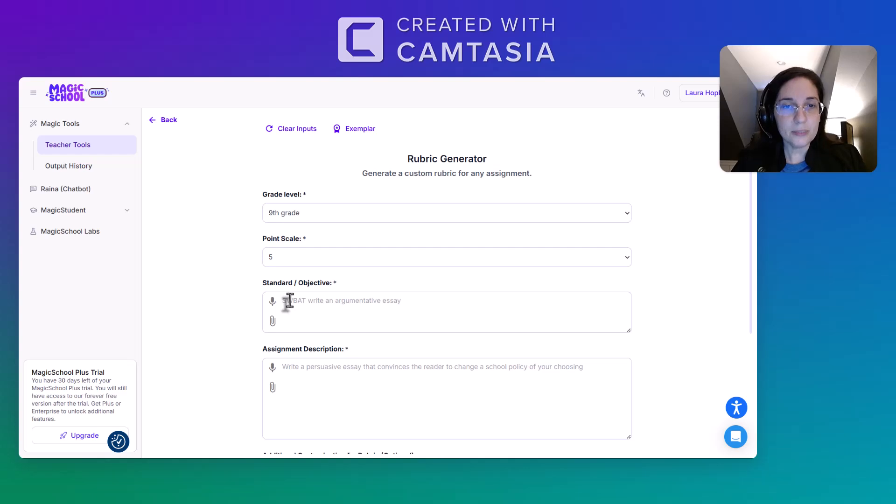
Enter the standard or objective as "I will create a plot diagram over the story Marigolds.".
{"action": "left_click", "coordinate": [290, 300]}
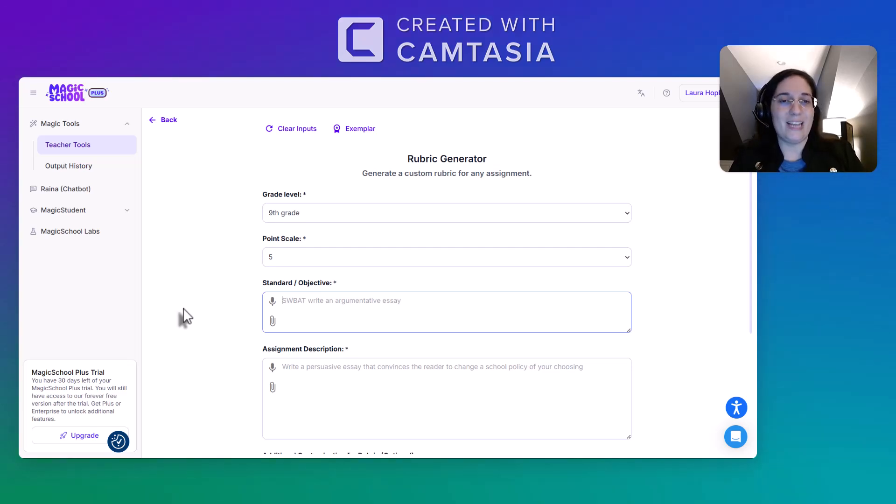
{"action": "type", "text": "I w"}
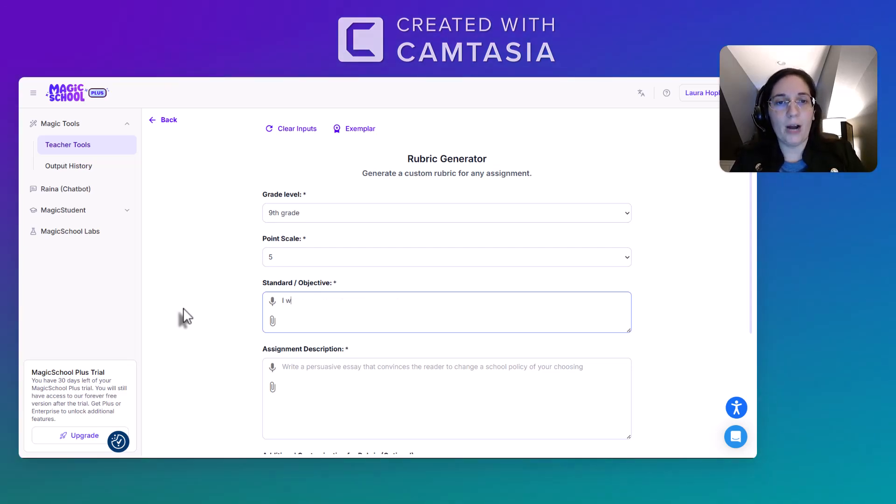
{"action": "type", "text": "ill create"}
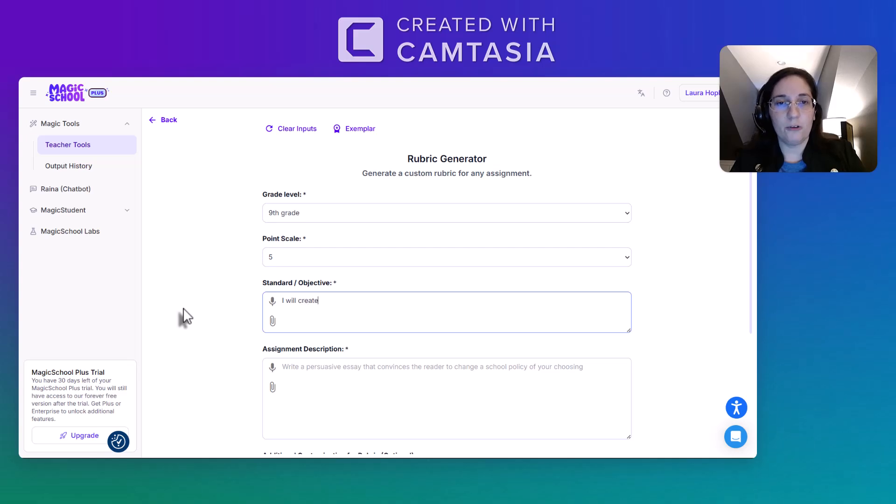
{"action": "type", "text": " a plot diag"}
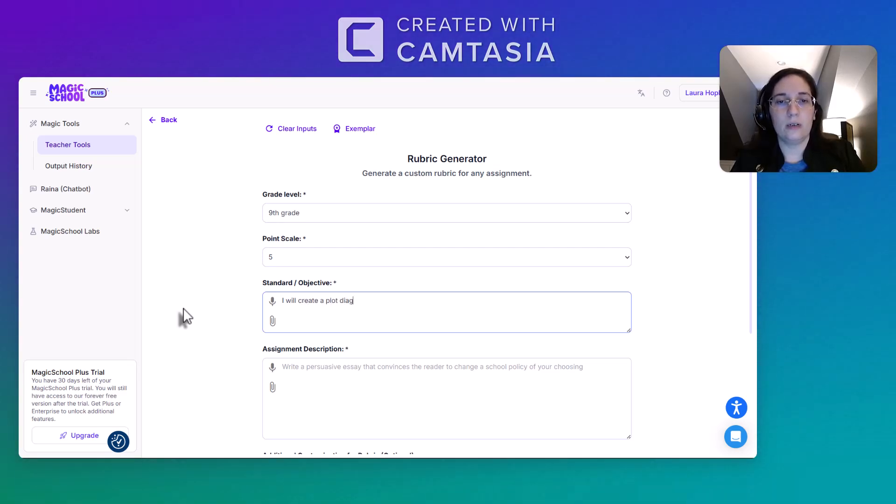
{"action": "type", "text": "ram over the "}
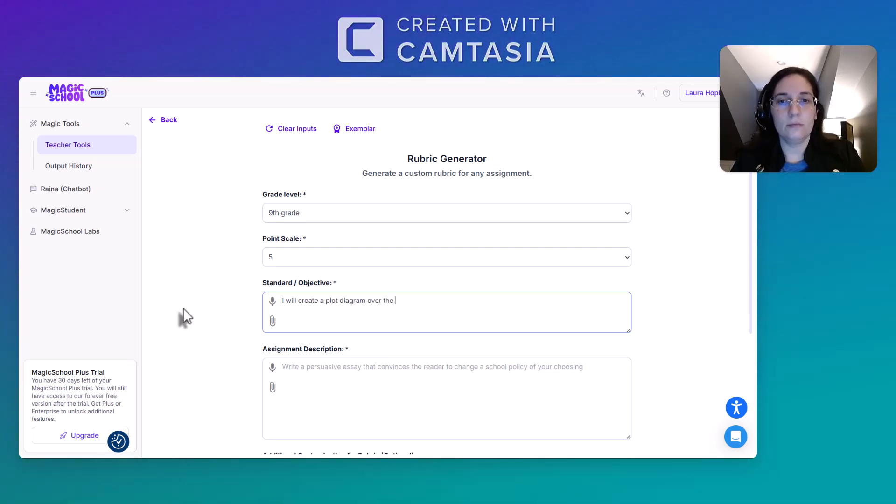
{"action": "type", "text": "story Marigo"}
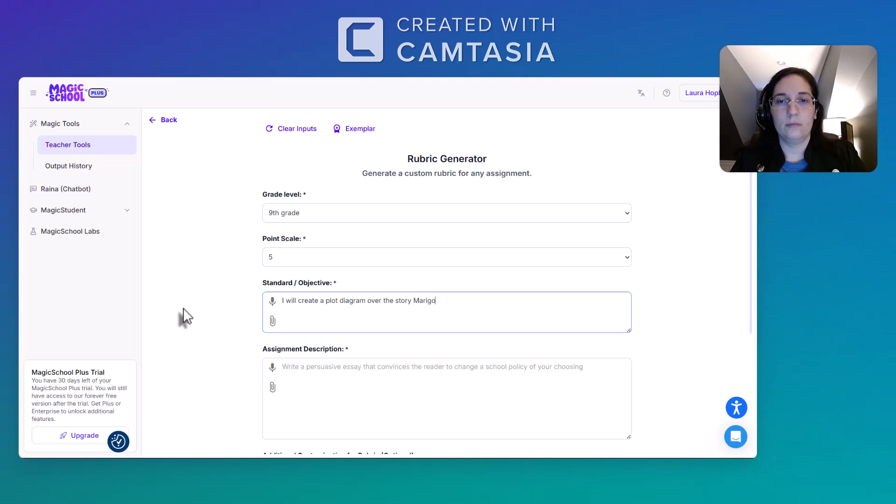
{"action": "type", "text": "lds."}
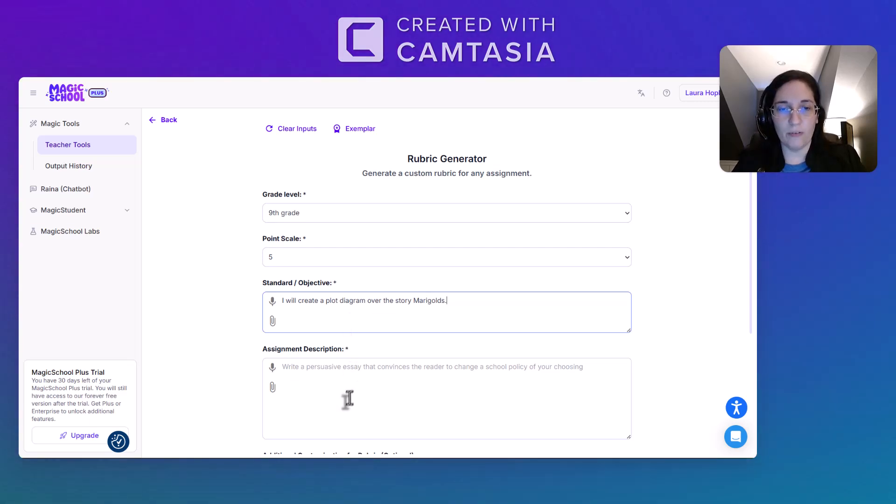
Describe the assignment as "Write and display the given plot points of the story such as beginning, rising action, climax, falling action, and conclusion.".
{"action": "left_click", "coordinate": [321, 374]}
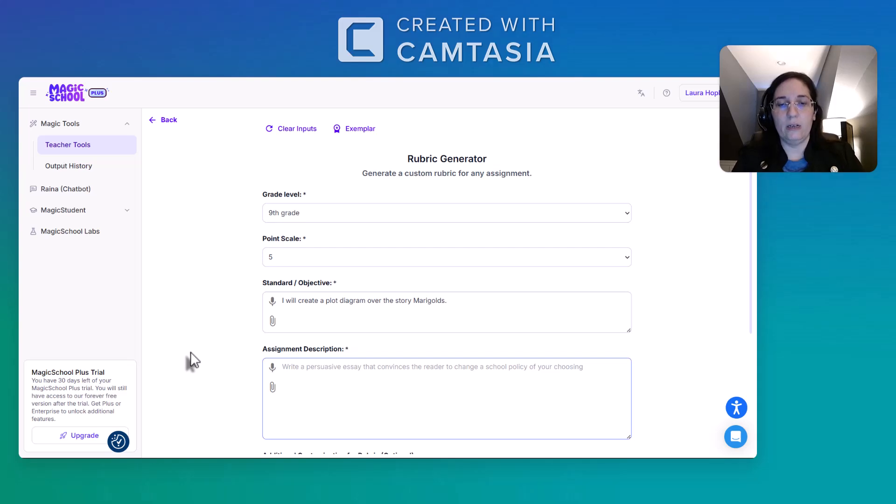
{"action": "type", "text": "Writ"}
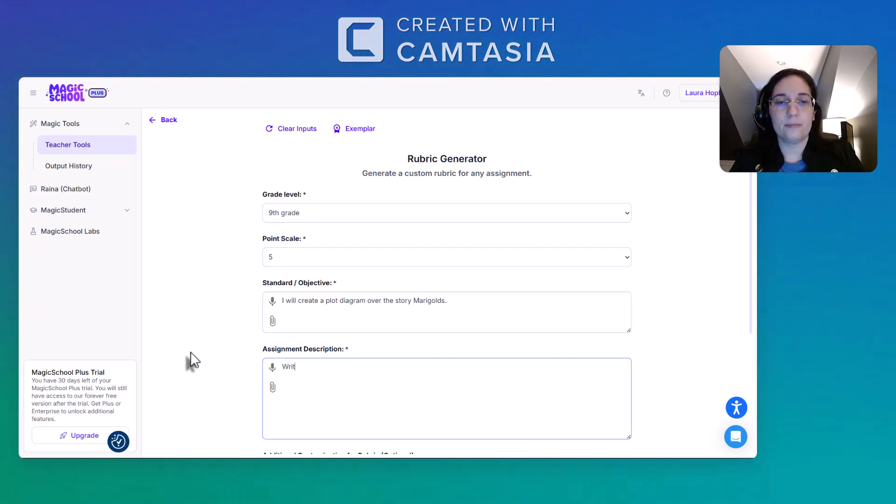
{"action": "type", "text": "e and s"}
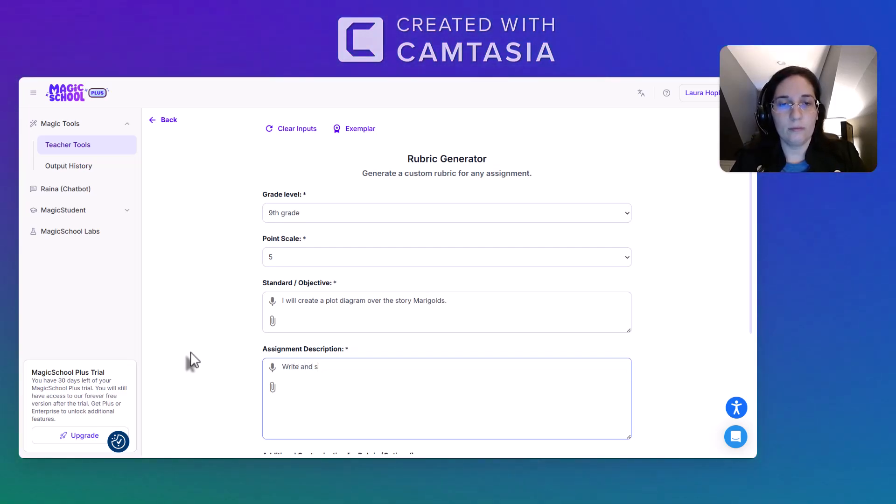
{"action": "key", "text": "BackSpace"}
{"action": "type", "text": "display the "}
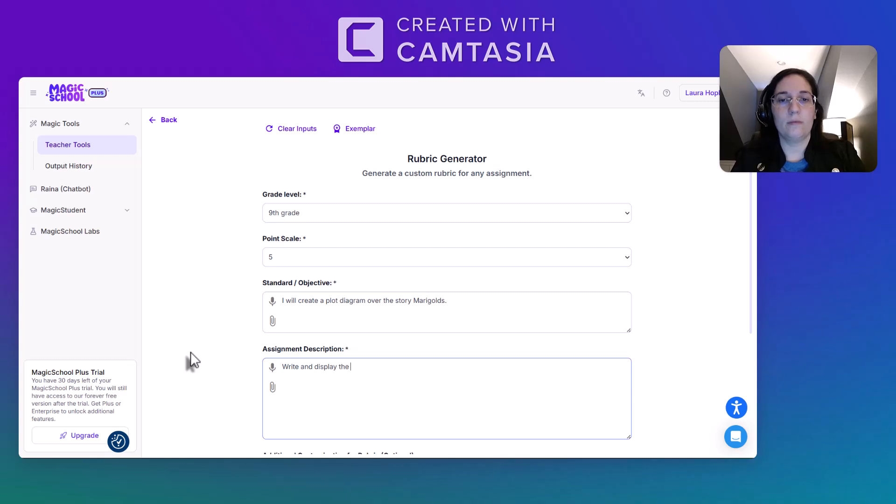
{"action": "type", "text": "given po"}
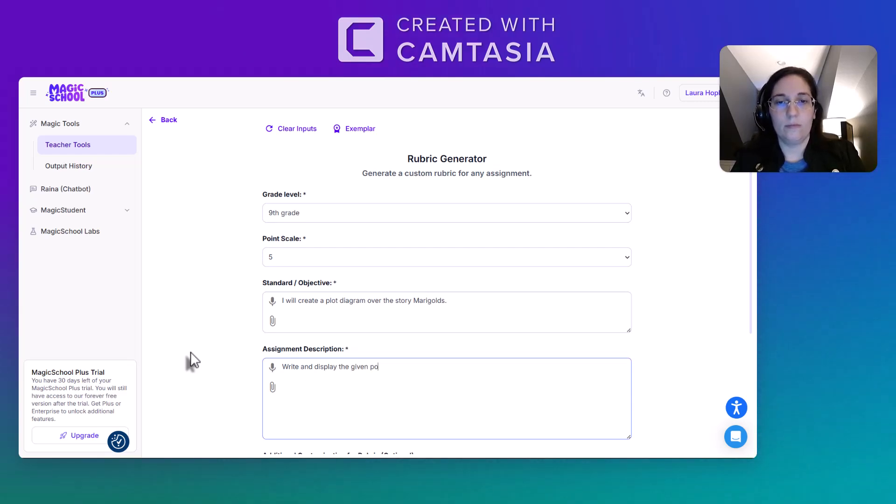
{"action": "key", "text": "BackSpace"}
{"action": "type", "text": "lot p"}
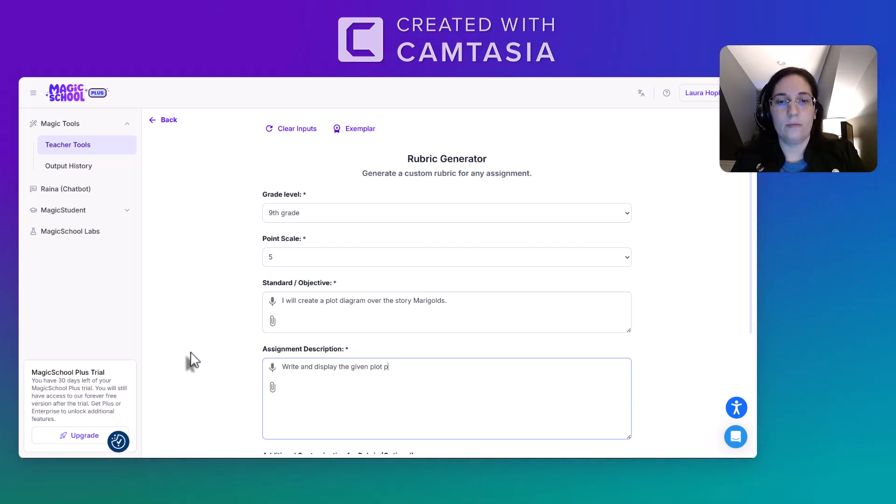
{"action": "type", "text": "oints of the story "}
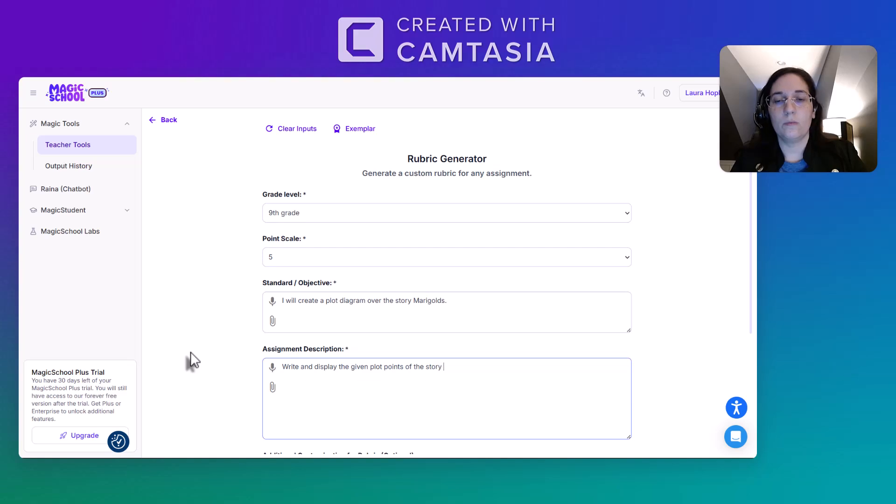
{"action": "type", "text": "such as"}
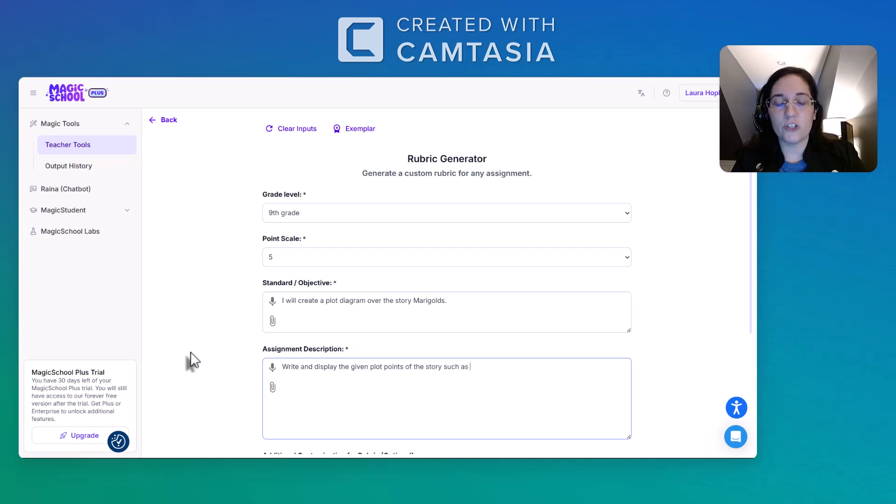
{"action": "type", "text": "beginning, r"}
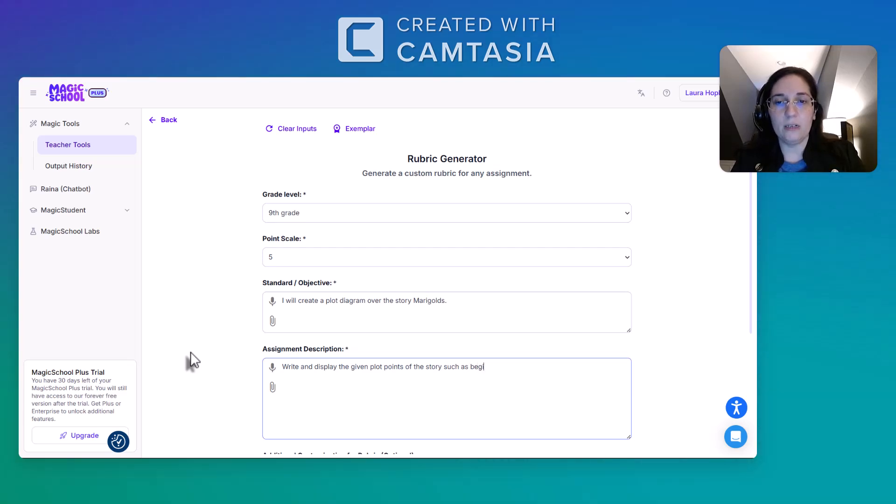
{"action": "type", "text": "ising a"}
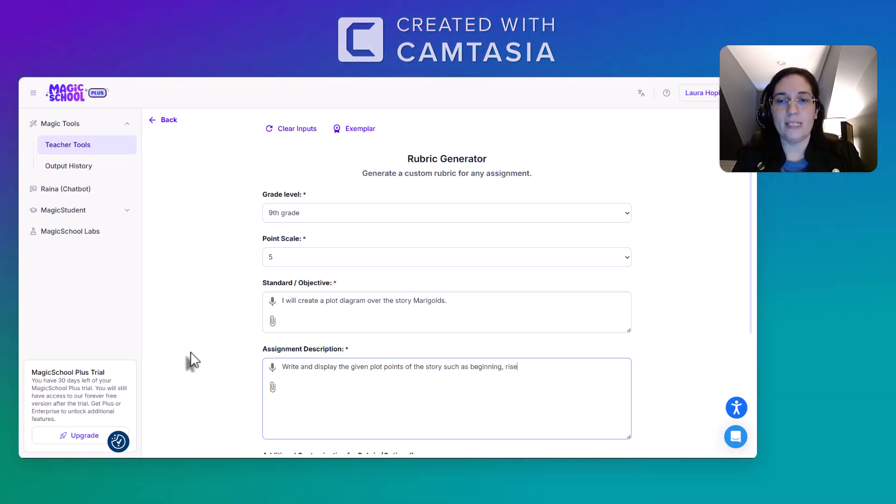
{"action": "key", "text": "BackSpace"}
{"action": "key", "text": "BackSpace"}
{"action": "key", "text": "BackSpace"}
{"action": "key", "text": "BackSpace"}
{"action": "key", "text": "BackSpace"}
{"action": "key", "text": "BackSpace"}
{"action": "type", "text": "sing"}
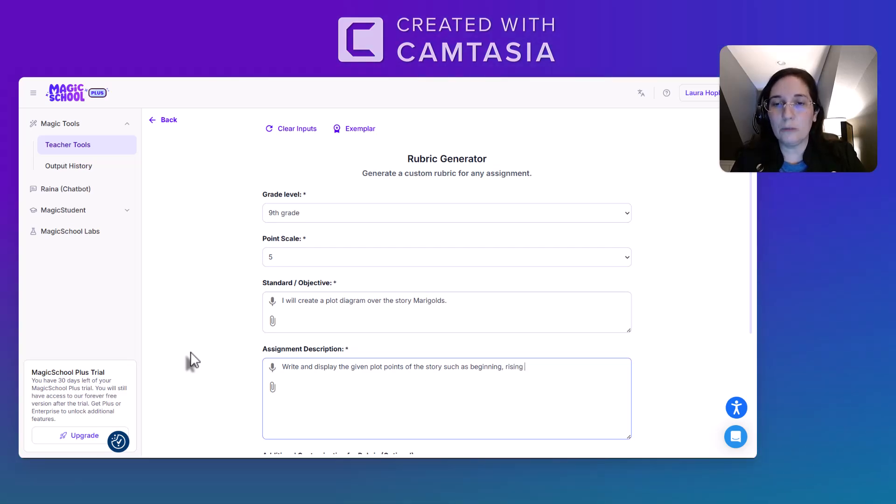
{"action": "type", "text": " action"}
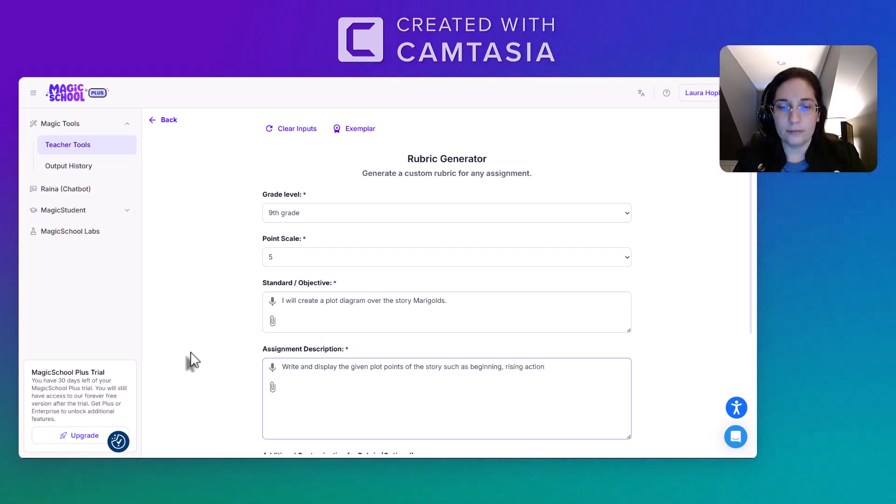
{"action": "type", "text": ", climax"}
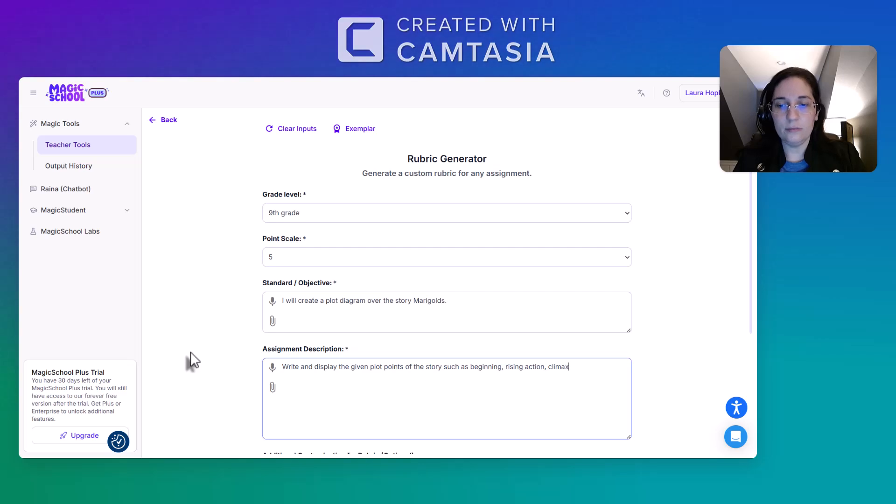
{"action": "type", "text": ", falling ac"}
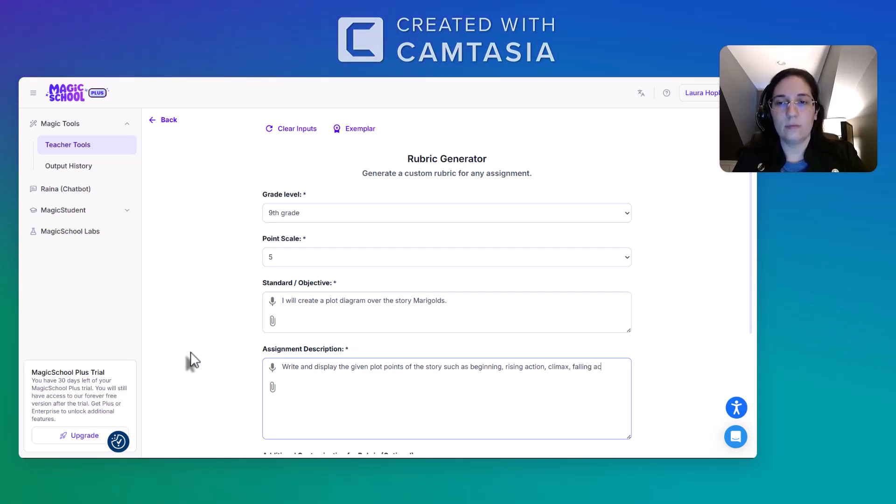
{"action": "type", "text": "tion, and co"}
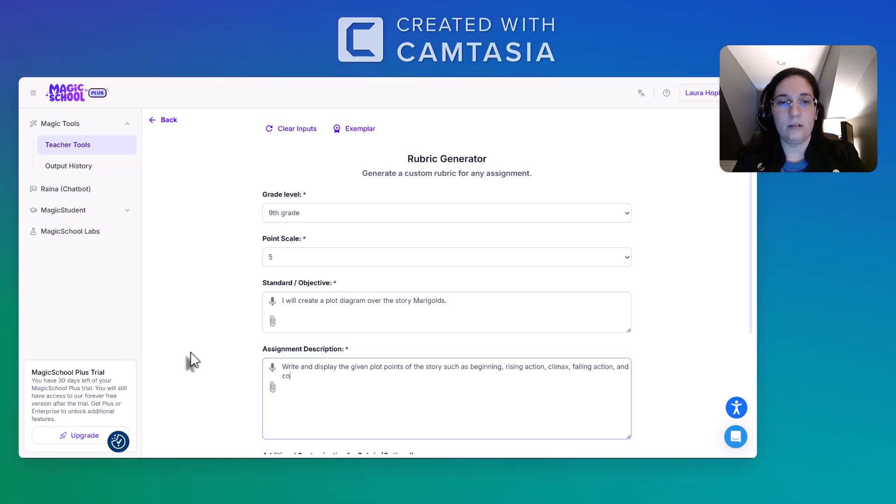
{"action": "type", "text": "nclustion"}
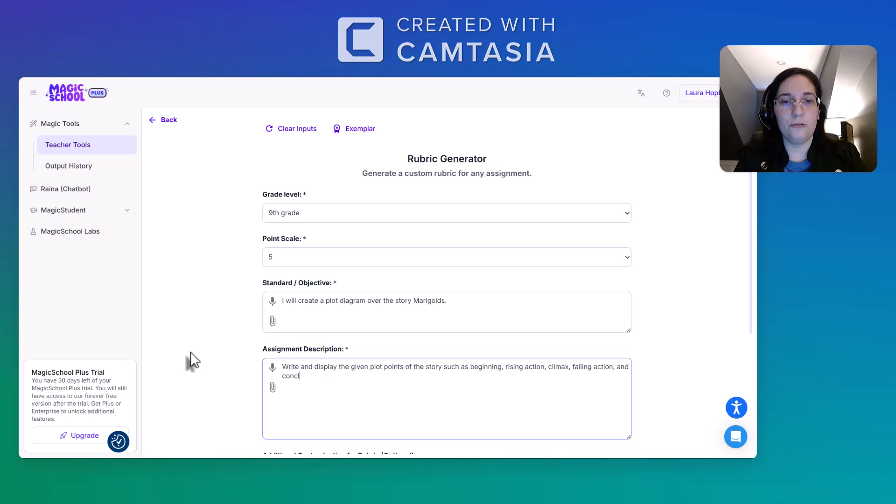
{"action": "key", "text": "BackSpace"}
{"action": "key", "text": "BackSpace"}
{"action": "key", "text": "BackSpace"}
{"action": "key", "text": "BackSpace"}
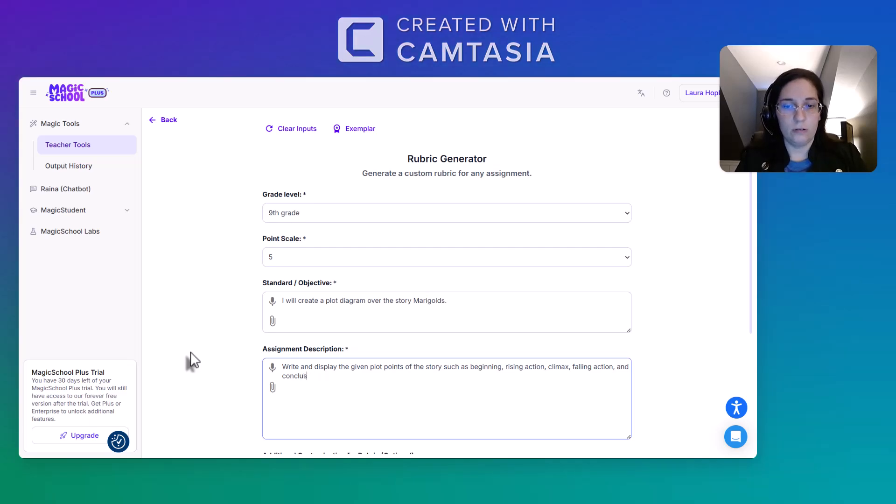
{"action": "type", "text": "ion"}
{"action": "key", "text": "BackSpace"}
{"action": "key", "text": "BackSpace"}
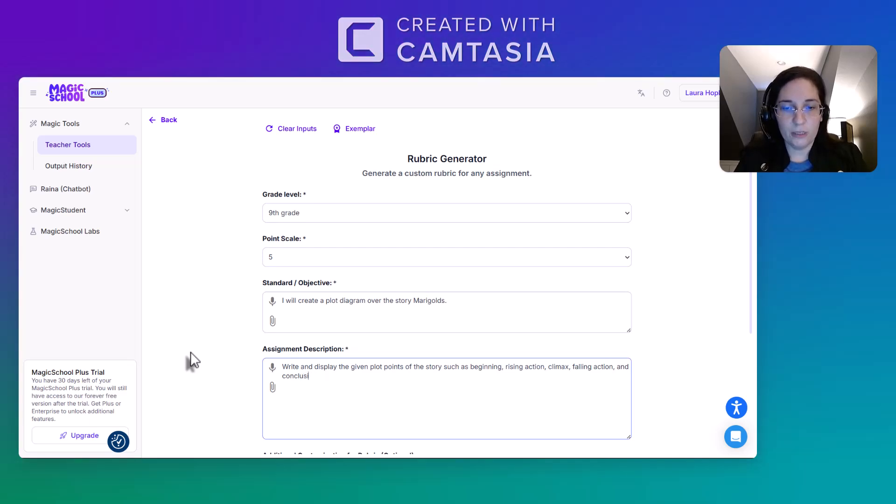
{"action": "type", "text": "on."}
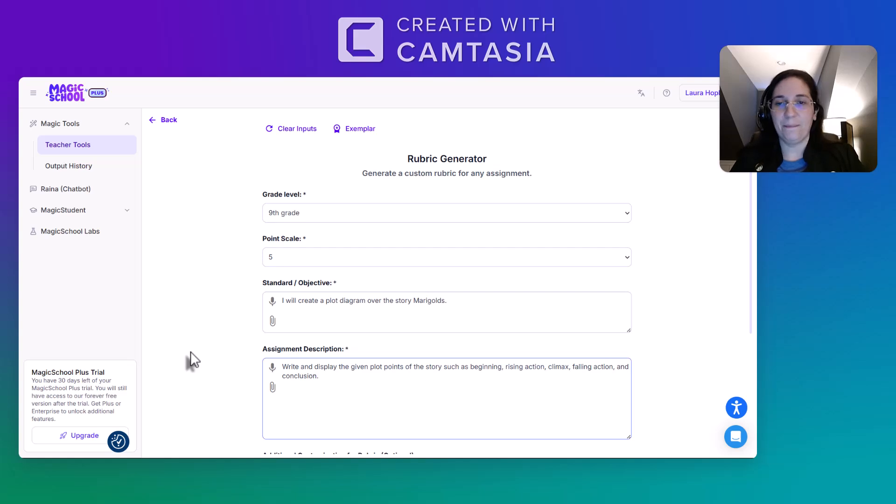
Leave the additional customization and the standards set empty and generate the rubric.
{"action": "scroll", "coordinate": [191, 351], "scroll_direction": "down", "scroll_amount": 3}
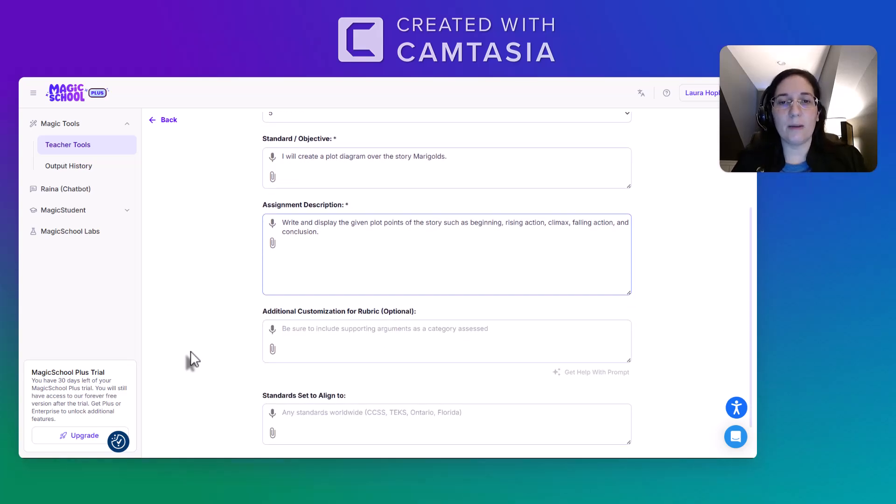
{"action": "scroll", "coordinate": [190, 351], "scroll_direction": "down", "scroll_amount": 1}
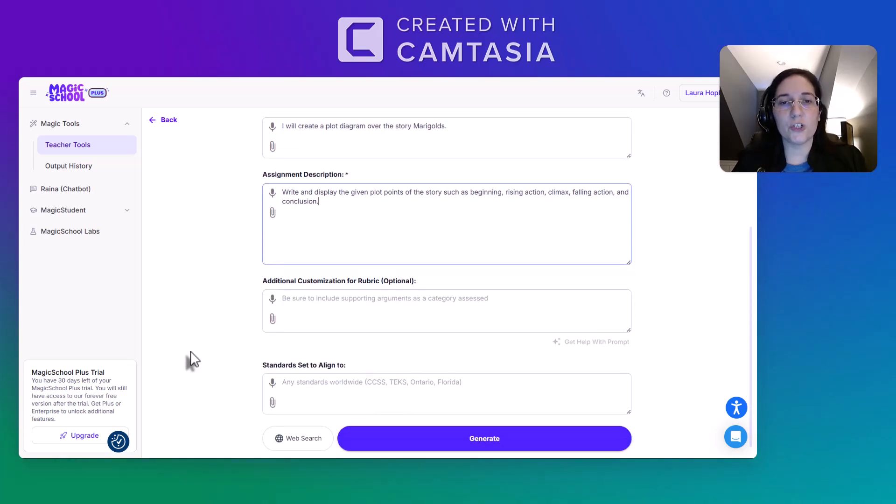
{"action": "left_click", "coordinate": [376, 297]}
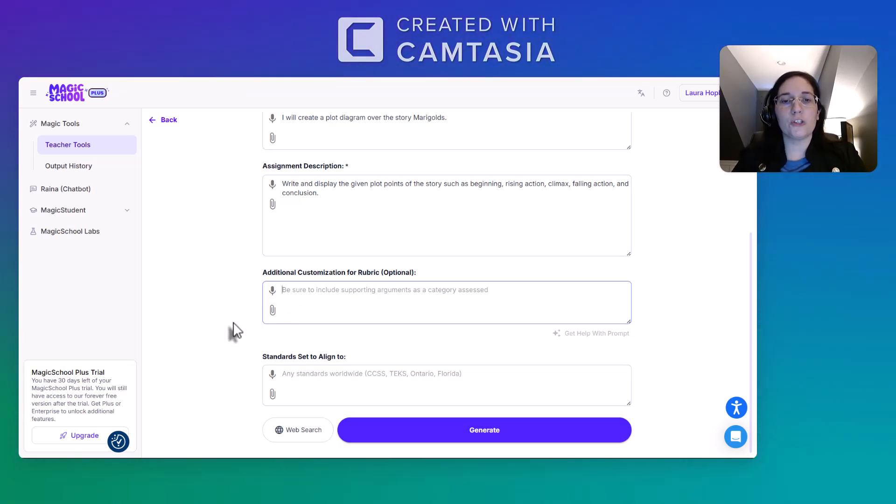
{"action": "left_click", "coordinate": [344, 378]}
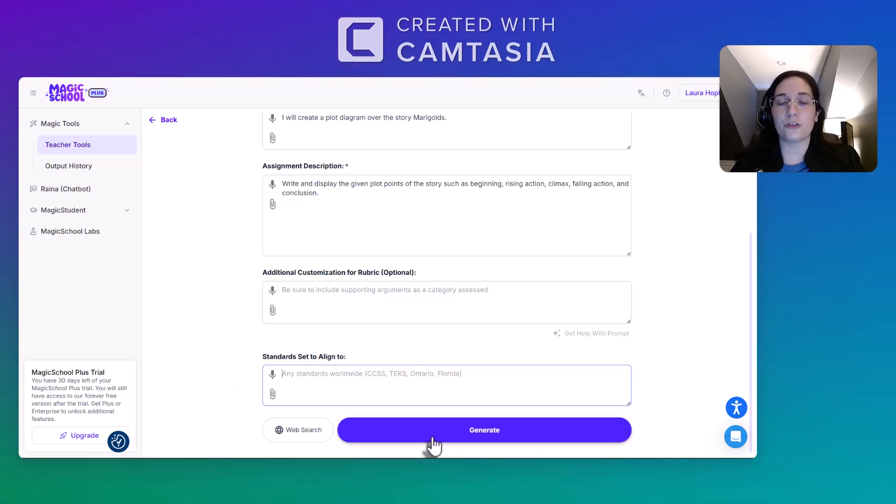
{"action": "left_click", "coordinate": [471, 446]}
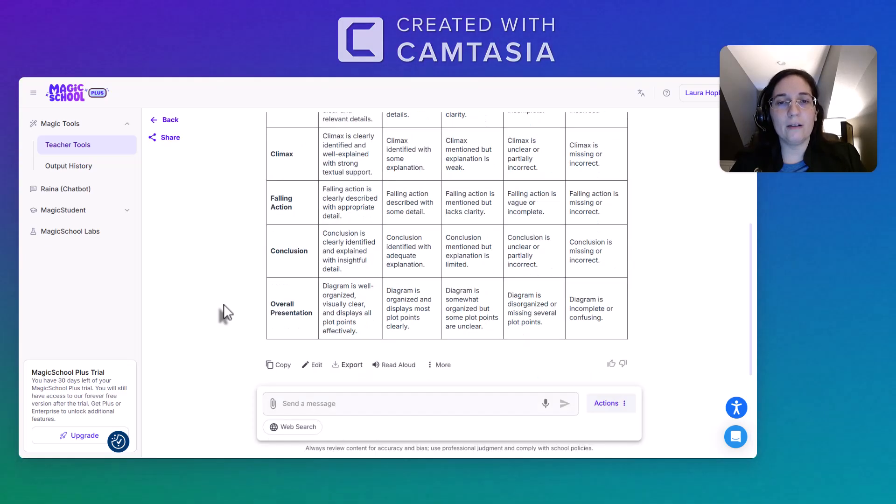
Look through the generated Marigolds rubric, open it in the message editor to check its cells, and save it.
{"action": "scroll", "coordinate": [252, 262], "scroll_direction": "up", "scroll_amount": 5}
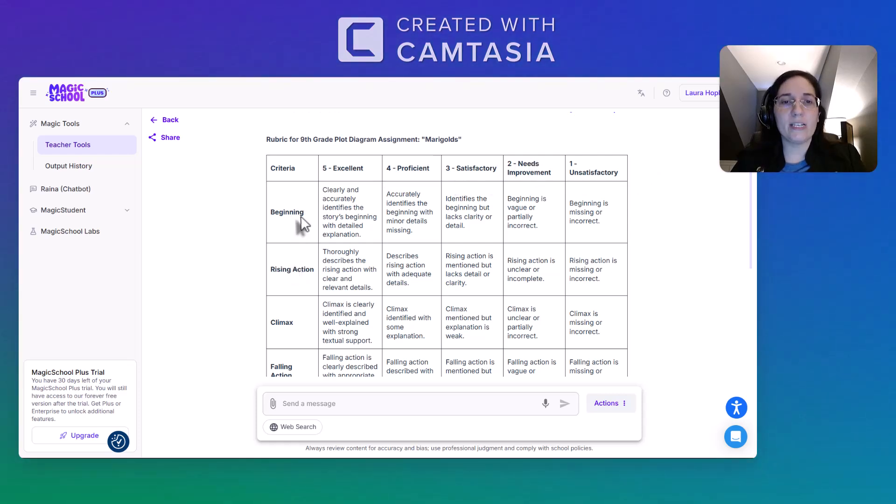
{"action": "scroll", "coordinate": [298, 310], "scroll_direction": "down", "scroll_amount": 2}
{"action": "scroll", "coordinate": [288, 332], "scroll_direction": "down", "scroll_amount": 1}
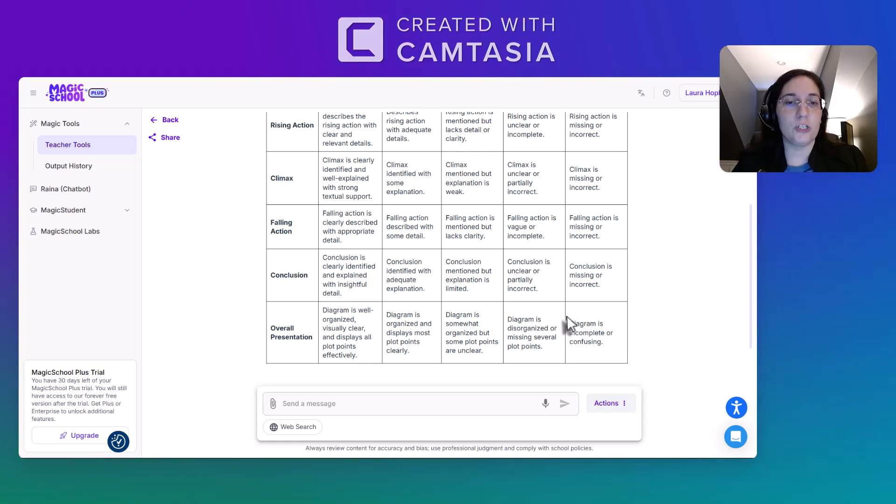
{"action": "scroll", "coordinate": [566, 322], "scroll_direction": "down", "scroll_amount": 1}
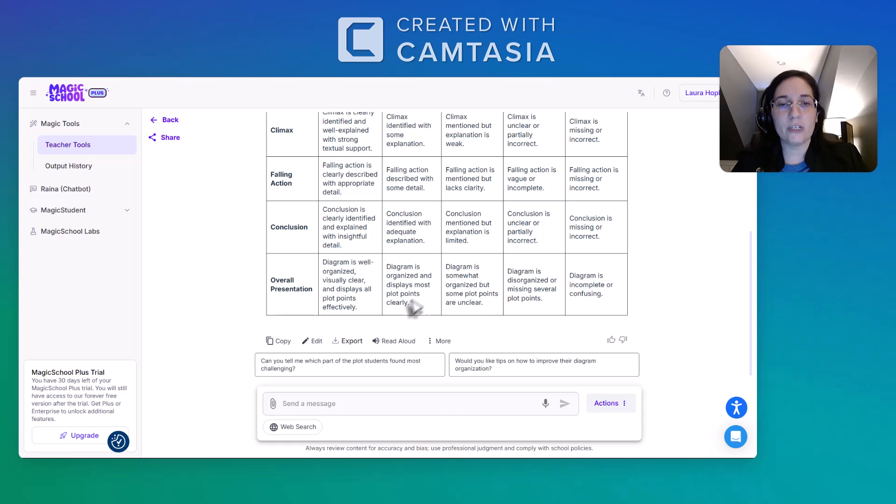
{"action": "left_click", "coordinate": [316, 345]}
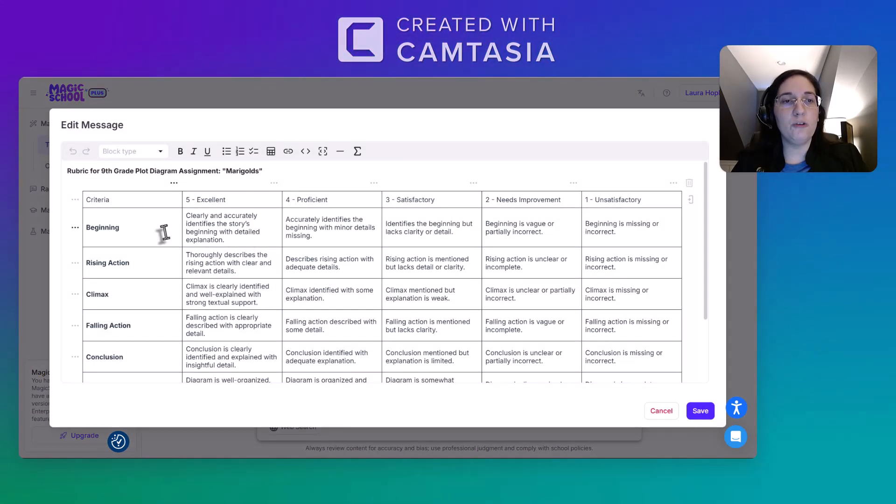
{"action": "left_click", "coordinate": [226, 240]}
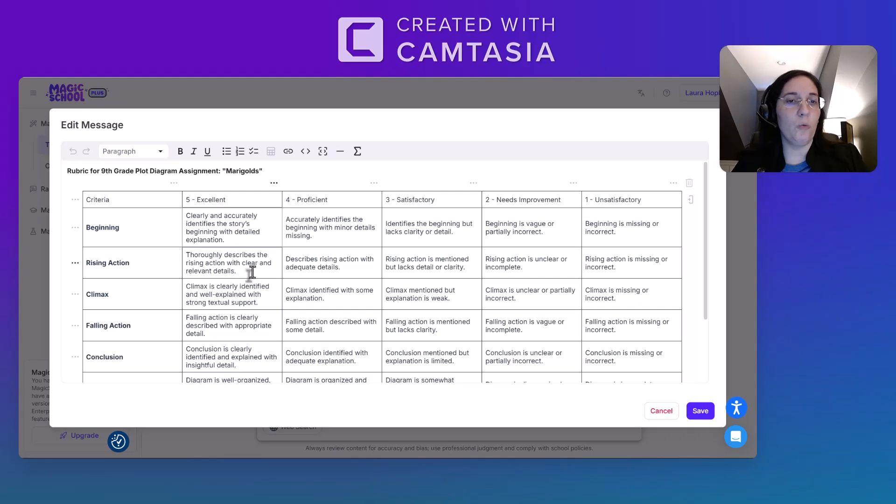
{"action": "left_click", "coordinate": [229, 200]}
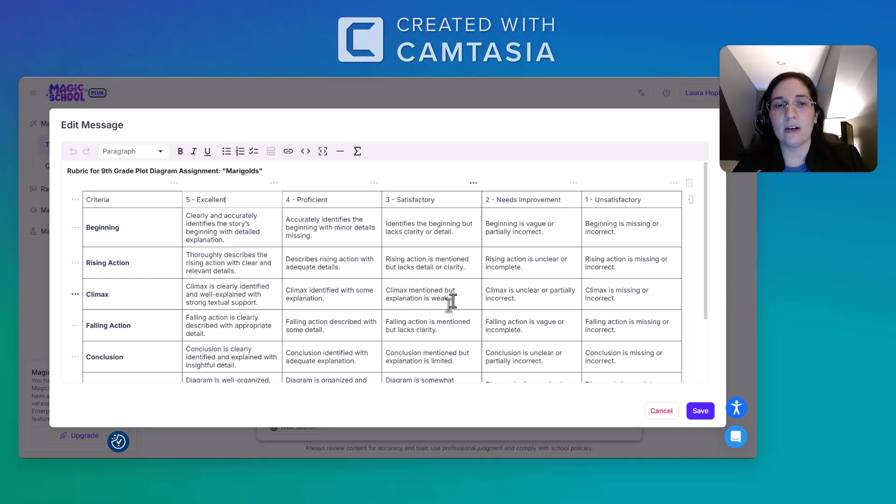
{"action": "scroll", "coordinate": [420, 287], "scroll_direction": "down", "scroll_amount": 3}
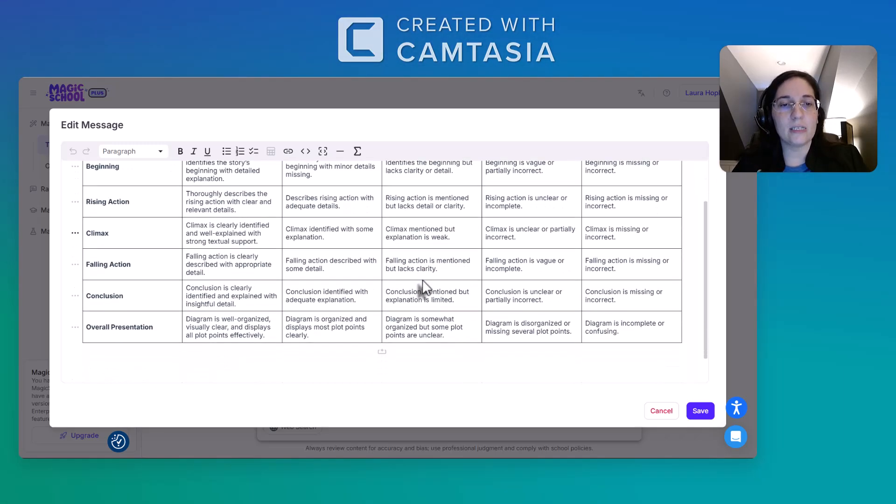
{"action": "scroll", "coordinate": [423, 289], "scroll_direction": "up", "scroll_amount": 3}
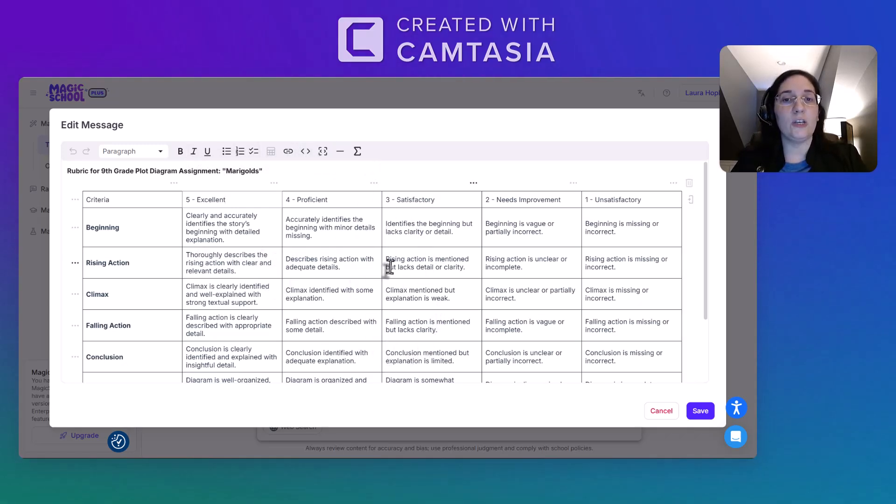
{"action": "left_click", "coordinate": [701, 412]}
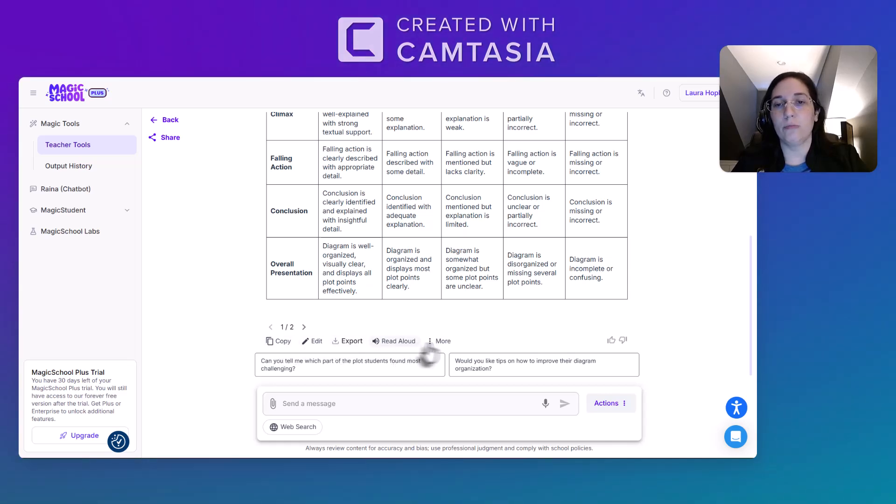
{"action": "left_click", "coordinate": [445, 342]}
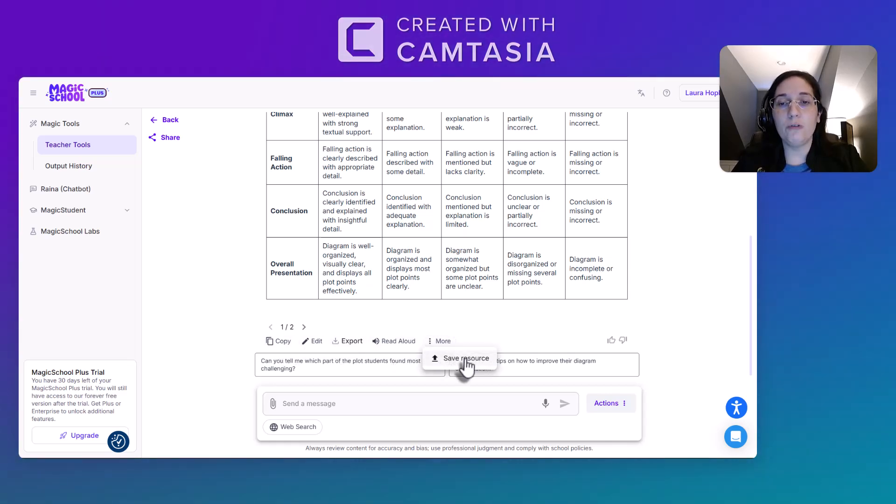
{"action": "left_click", "coordinate": [518, 336]}
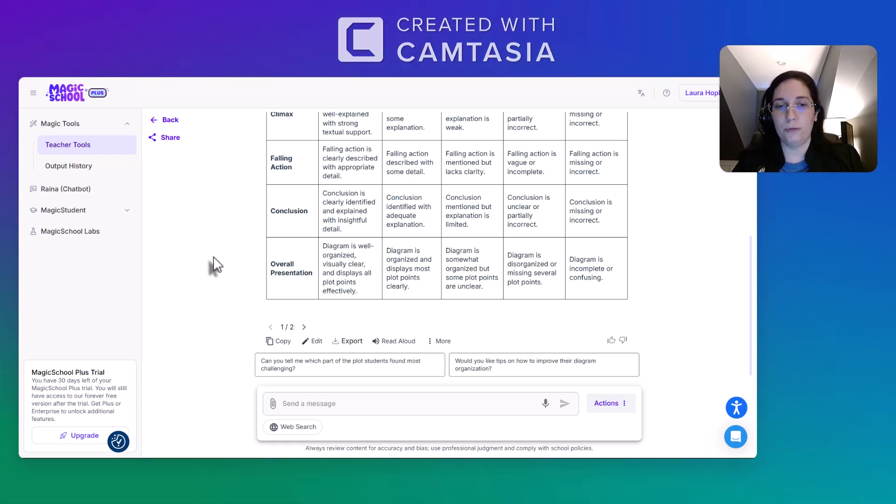
Leave the rubric result for the teacher tools overview and open the Writing Feedback tool from the favorites.
{"action": "scroll", "coordinate": [217, 265], "scroll_direction": "up", "scroll_amount": 5}
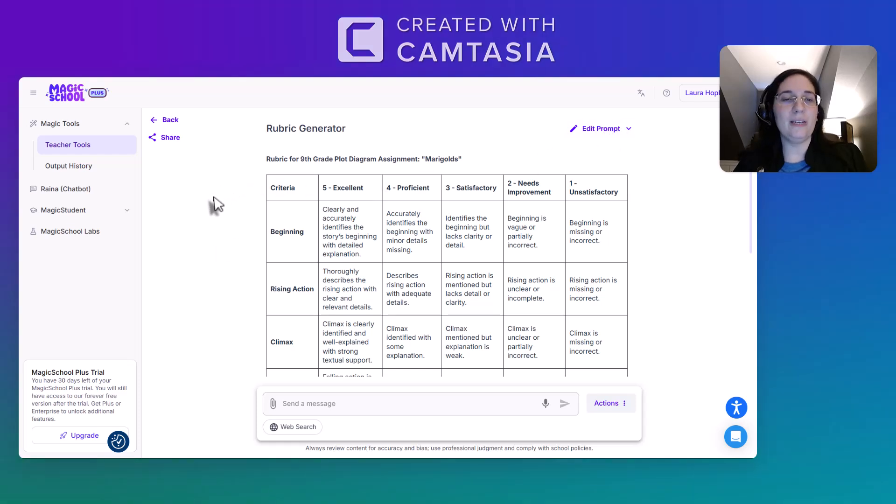
{"action": "left_click", "coordinate": [170, 123]}
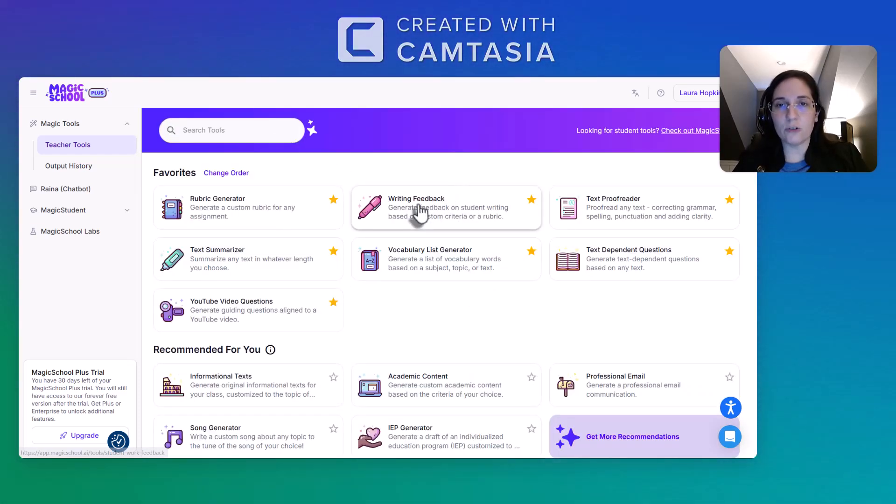
{"action": "left_click", "coordinate": [444, 215]}
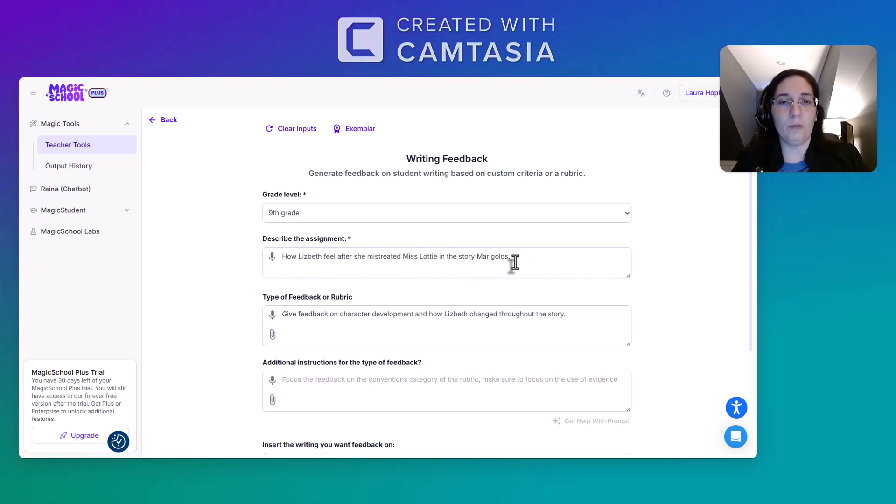
Enter "Lizbeth regrets how she treated Miss Lottie." as the writing to get feedback on, leave the additional instructions empty, and generate the feedback.
{"action": "scroll", "coordinate": [515, 263], "scroll_direction": "down", "scroll_amount": 1}
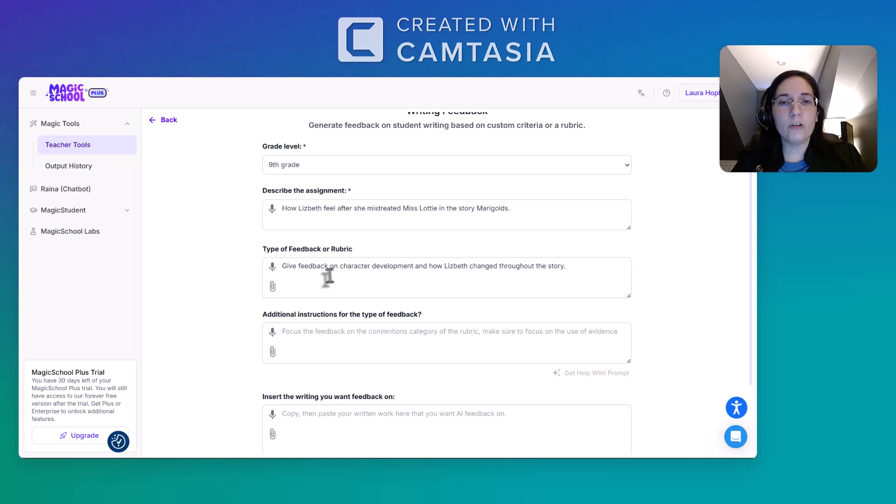
{"action": "scroll", "coordinate": [293, 285], "scroll_direction": "down", "scroll_amount": 1}
{"action": "left_click", "coordinate": [295, 286]}
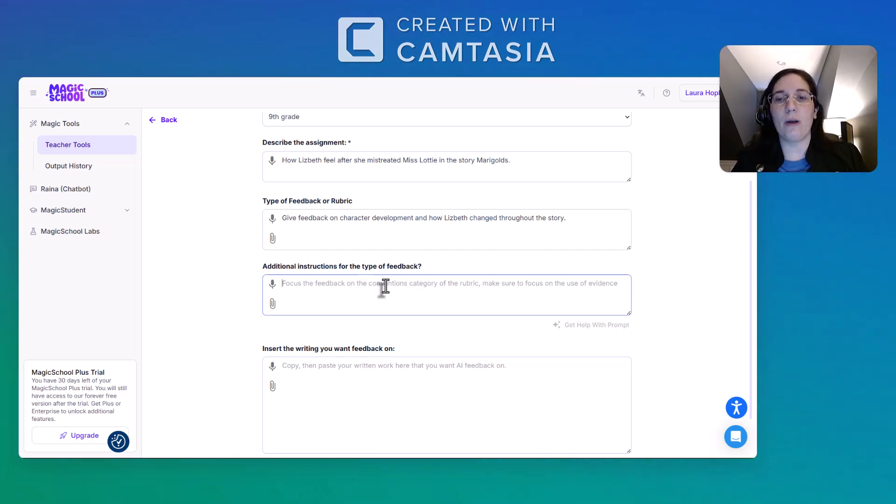
{"action": "scroll", "coordinate": [386, 286], "scroll_direction": "down", "scroll_amount": 1}
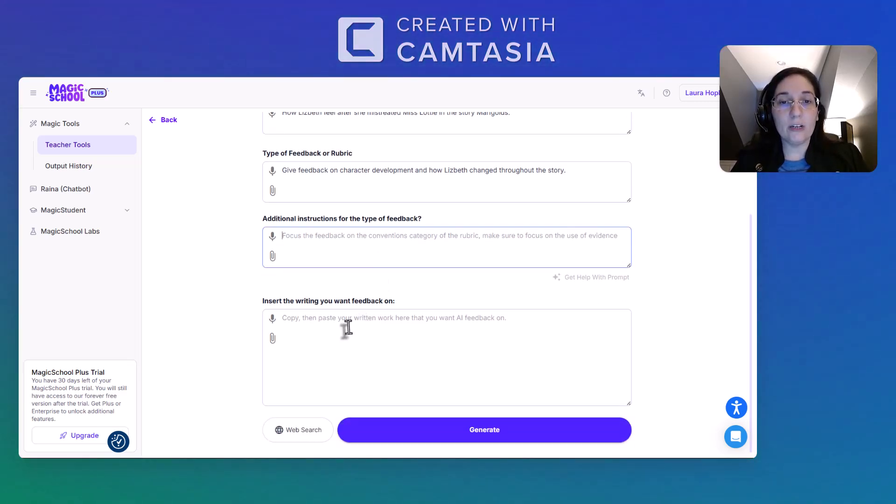
{"action": "left_click", "coordinate": [349, 322]}
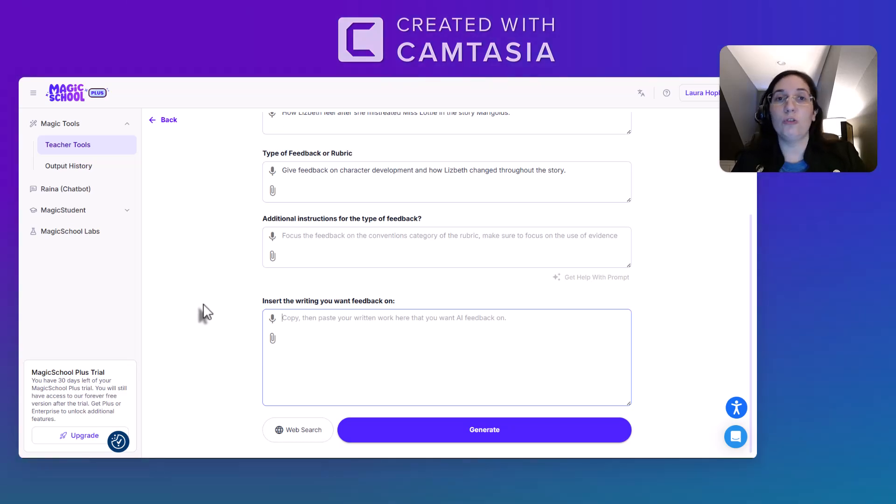
{"action": "type", "text": "Lizeb"}
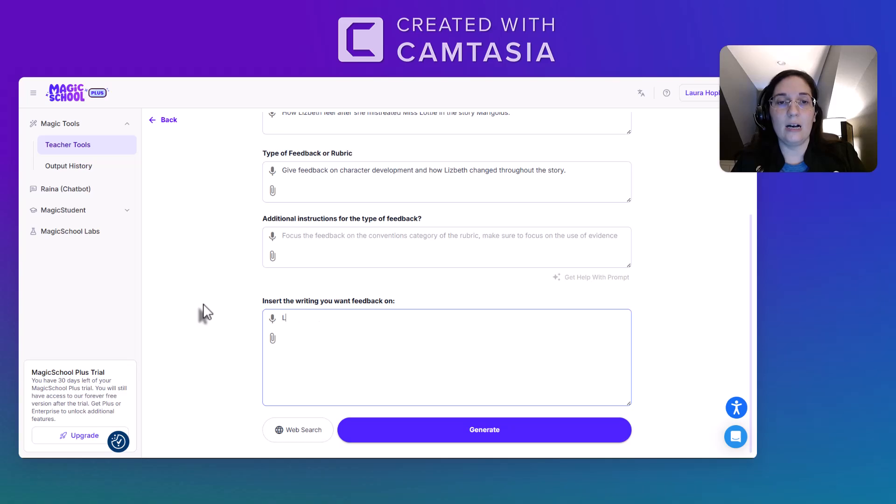
{"action": "key", "text": "BackSpace"}
{"action": "key", "text": "BackSpace"}
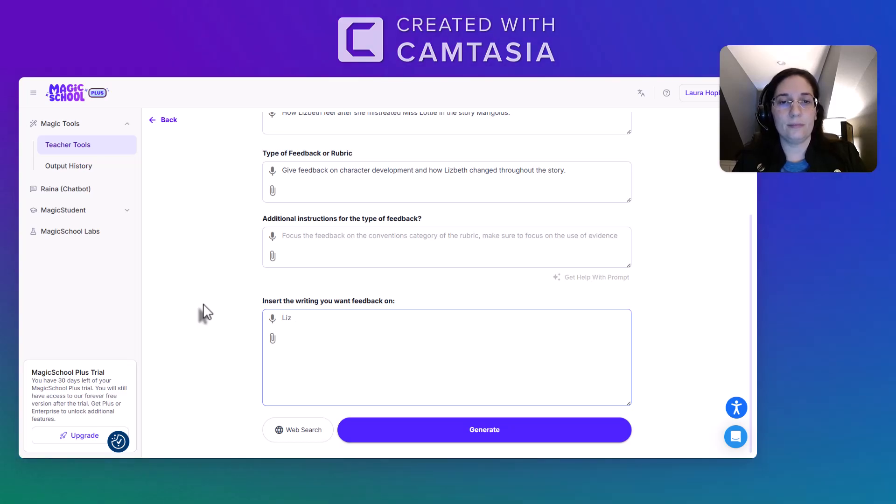
{"action": "type", "text": "beth regrets how she treated Miss Lottie."}
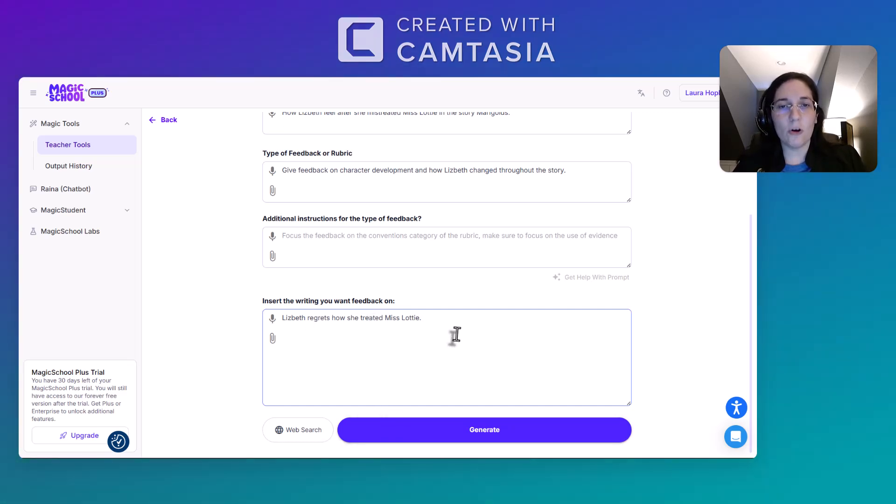
{"action": "left_click", "coordinate": [422, 436]}
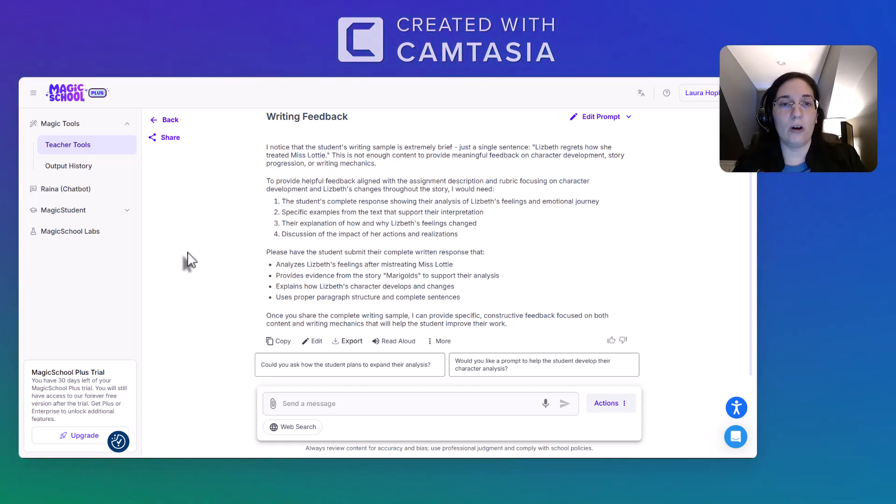
Look over the generated writing feedback and return to the teacher tools overview.
{"action": "scroll", "coordinate": [189, 261], "scroll_direction": "up", "scroll_amount": 1}
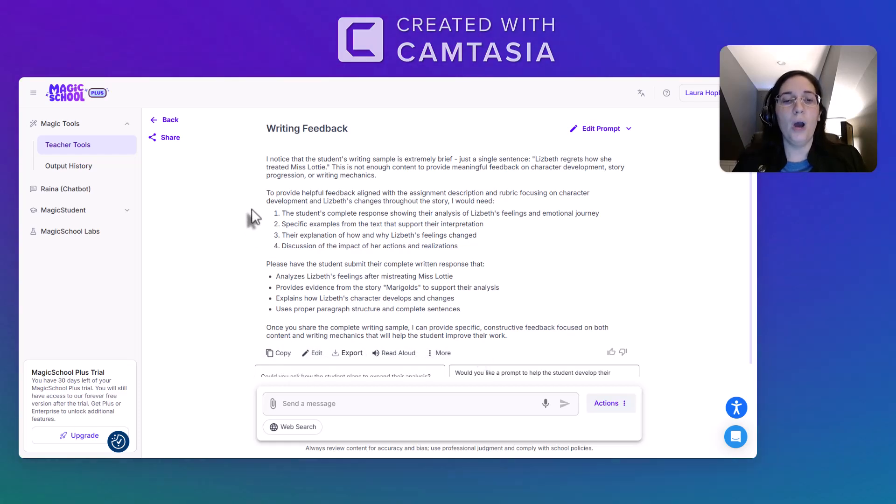
{"action": "left_click", "coordinate": [170, 120]}
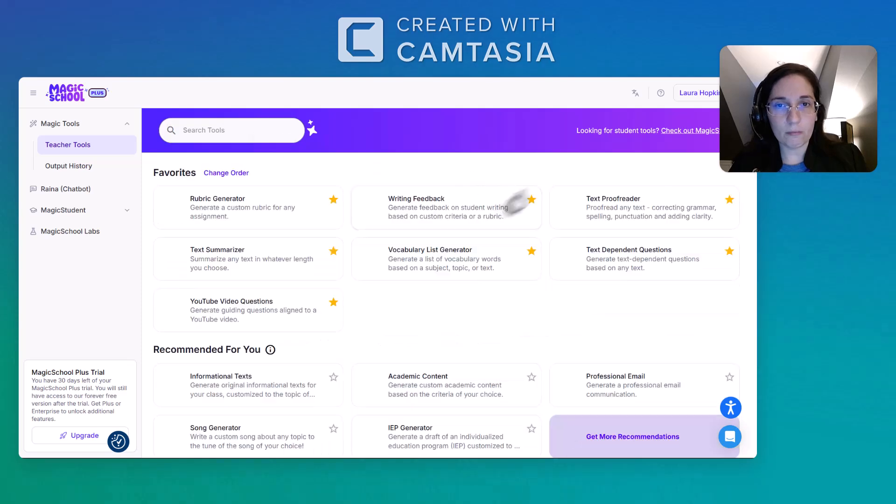